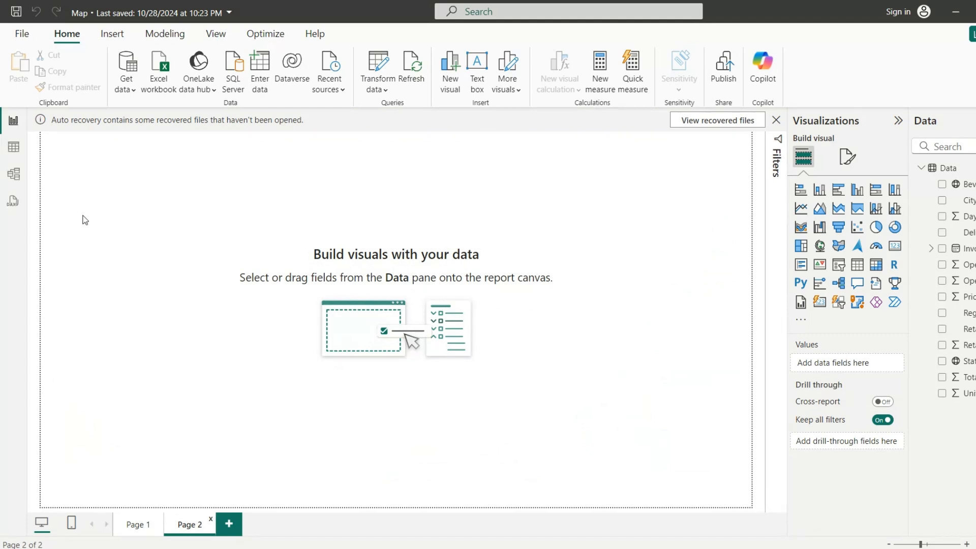
# - Examine the columns of the Data table from Retailer through Operating Margin
pyautogui.click(13, 154)
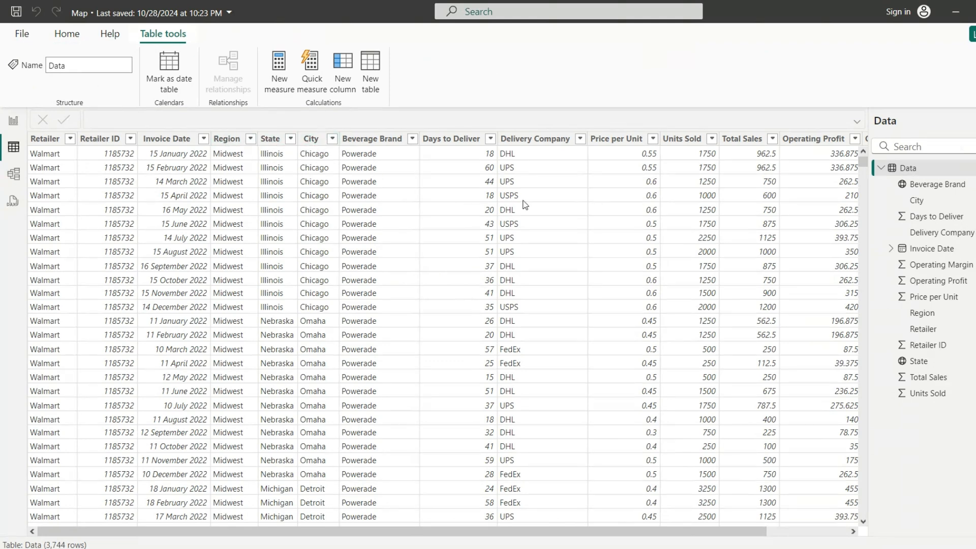
pyautogui.hscroll(3, 526, 204)
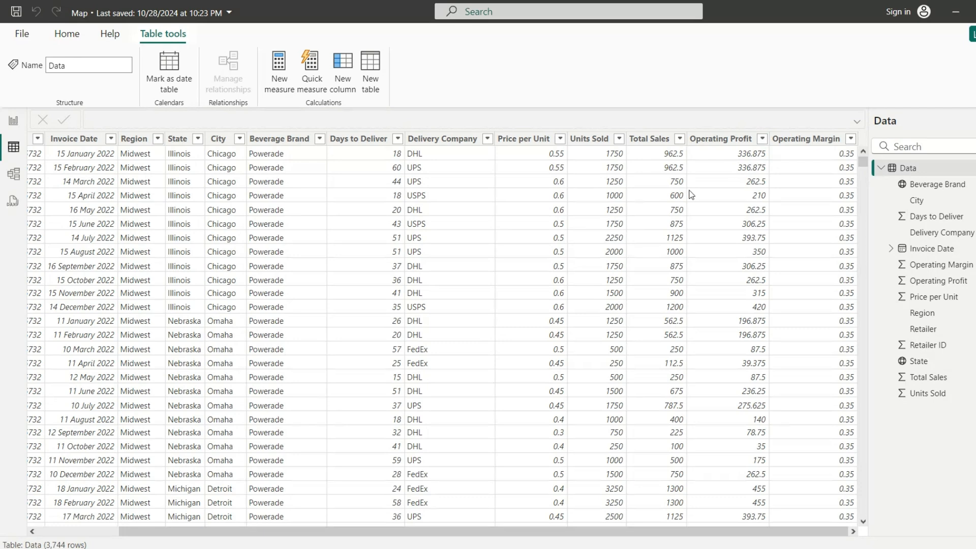
pyautogui.hscroll(-3, 401, 242)
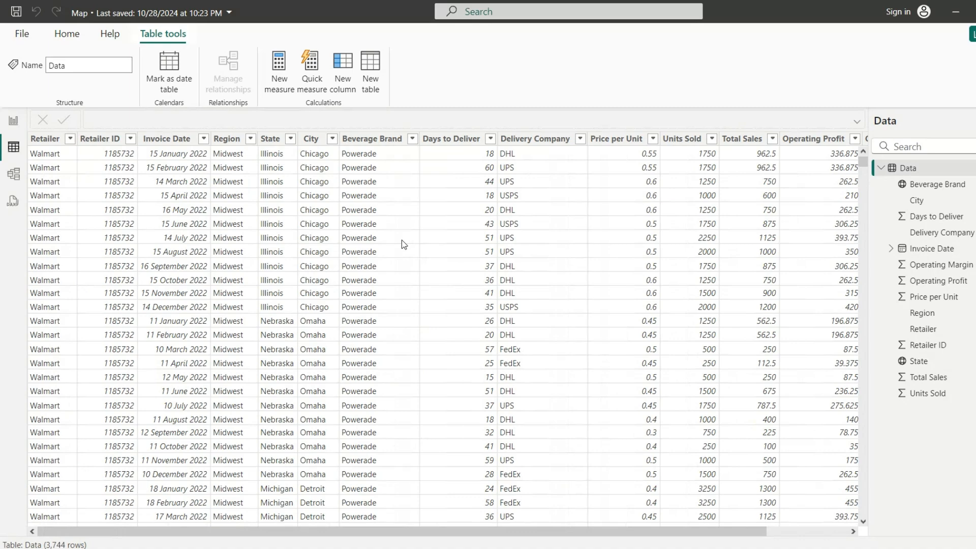
# - View the finished map of the United States on Page 1 of the report
pyautogui.click(14, 124)
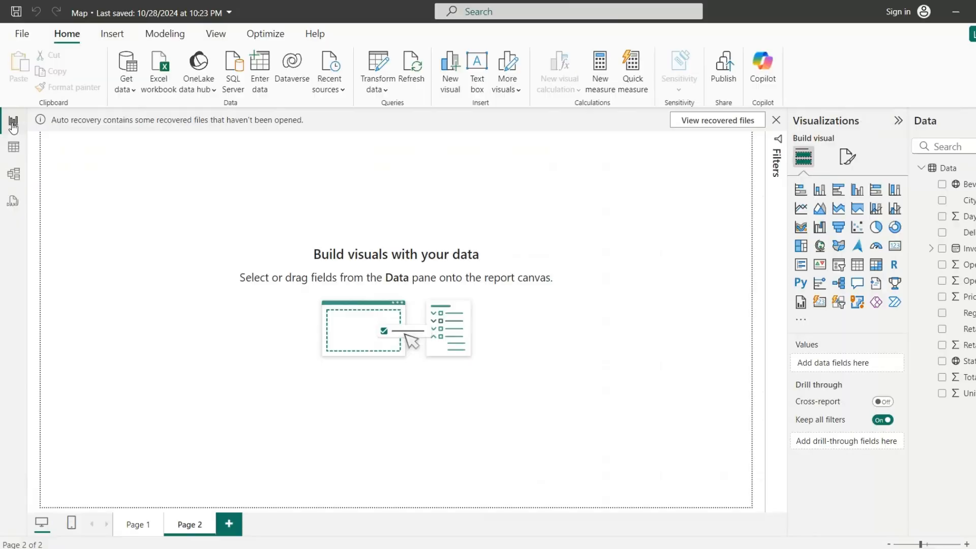
pyautogui.click(141, 524)
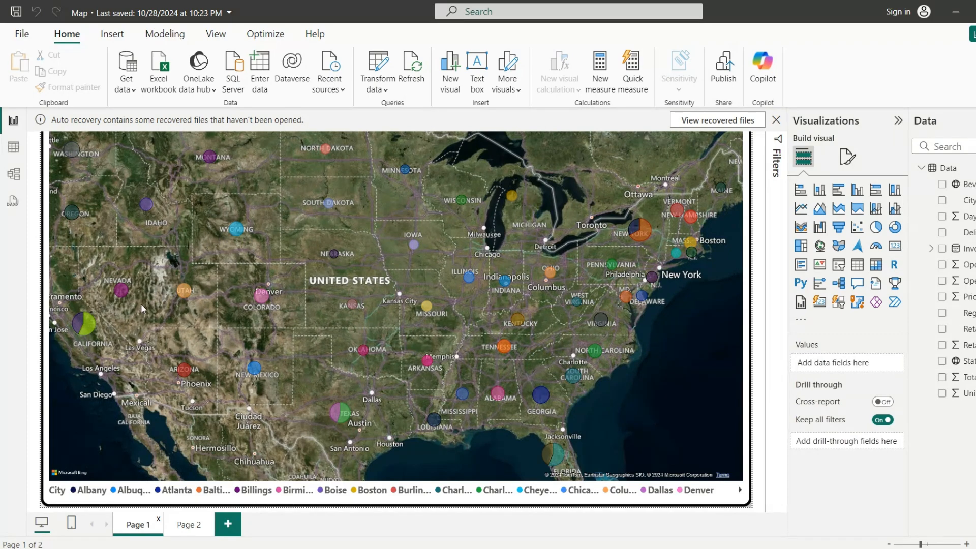
pyautogui.moveTo(80, 328)
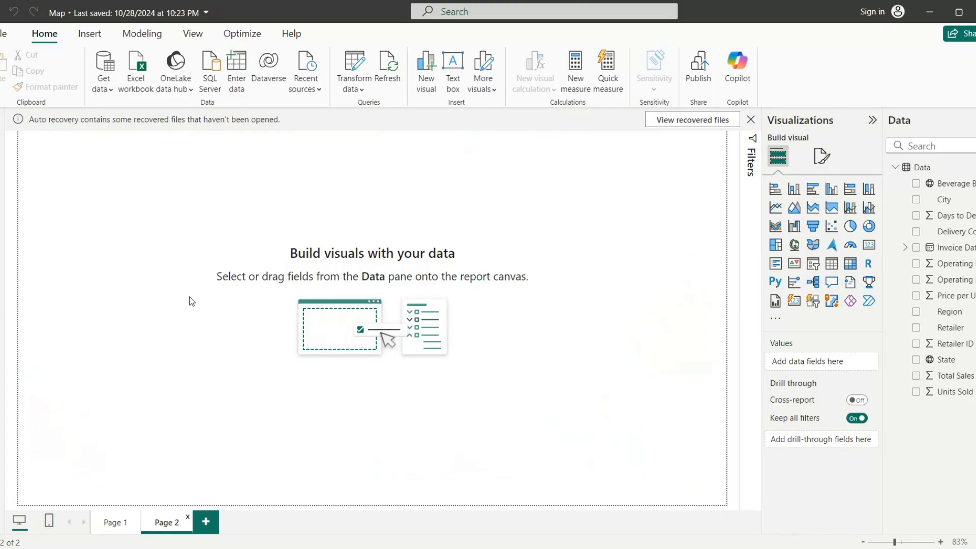
# - Review the Data table's rows again, covering the location, delivery, sales and profit columns
pyautogui.click(3, 147)
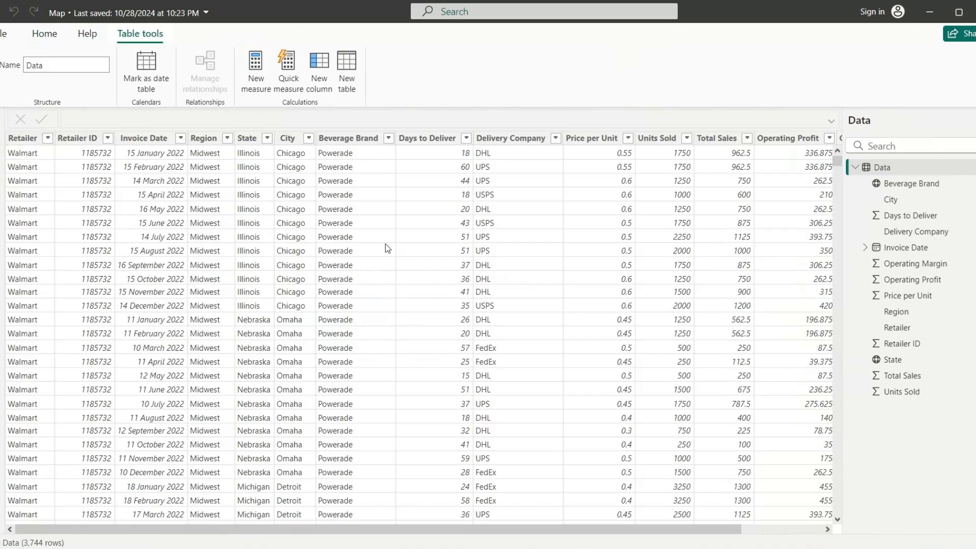
pyautogui.hscroll(1, 385, 243)
pyautogui.hscroll(3, 385, 243)
pyautogui.hscroll(-5, 386, 243)
pyautogui.hscroll(3, 406, 196)
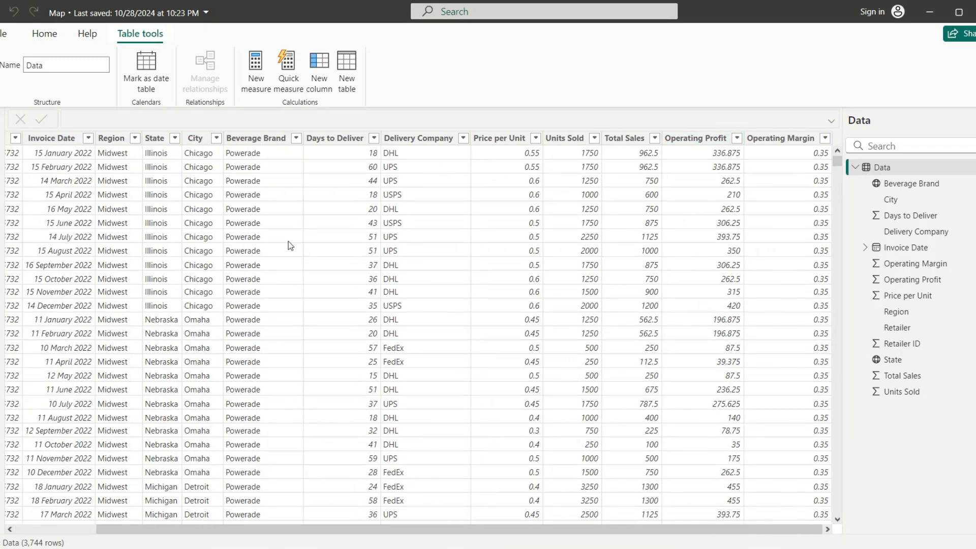
pyautogui.hscroll(-3, 288, 241)
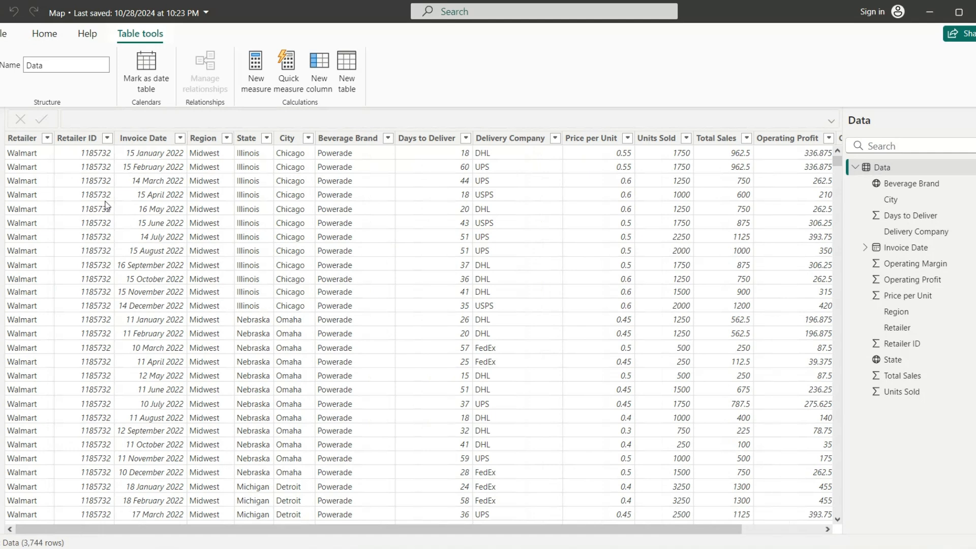
# - Add a map visual to the blank report page, move it towards the middle and enlarge it
pyautogui.click(2, 122)
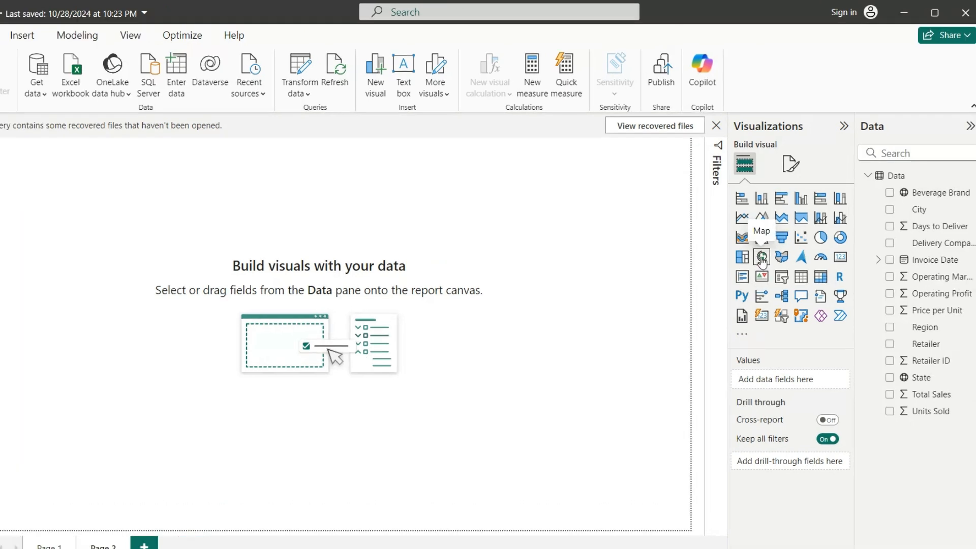
pyautogui.click(762, 257)
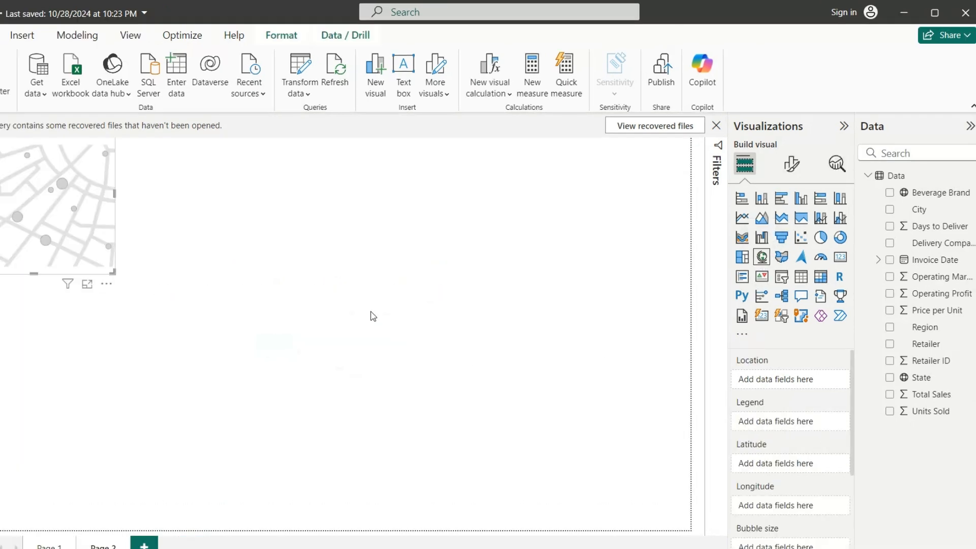
pyautogui.moveTo(22, 150); pyautogui.dragTo(224, 244)
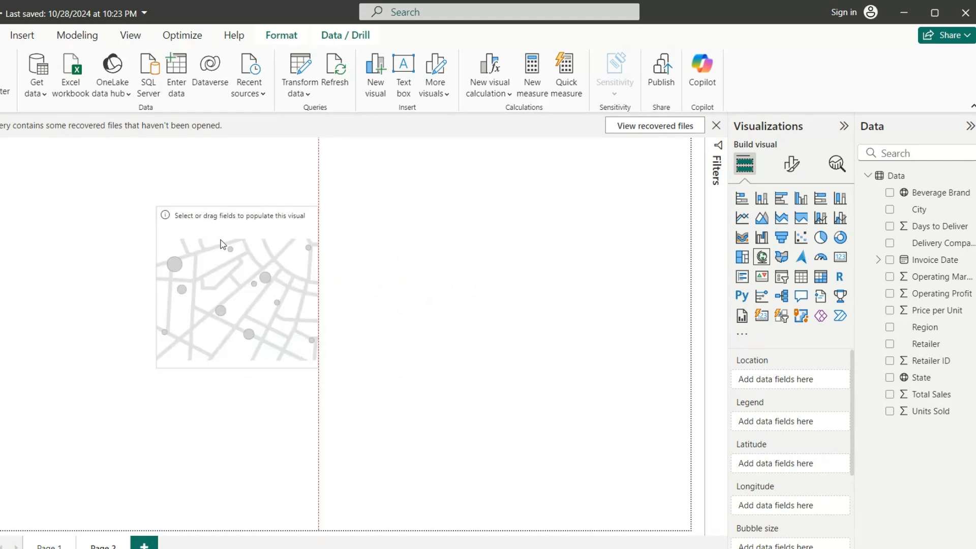
pyautogui.moveTo(316, 365); pyautogui.dragTo(384, 394)
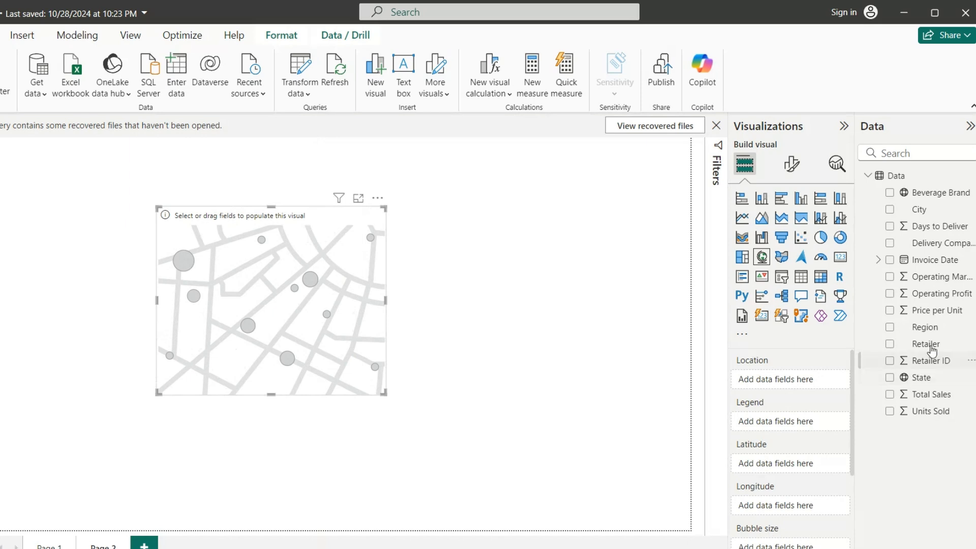
# - Assign the State field as the map's location
pyautogui.moveTo(918, 399); pyautogui.dragTo(788, 411)
pyautogui.moveTo(909, 383); pyautogui.dragTo(771, 384)
pyautogui.moveTo(915, 379); pyautogui.dragTo(800, 380)
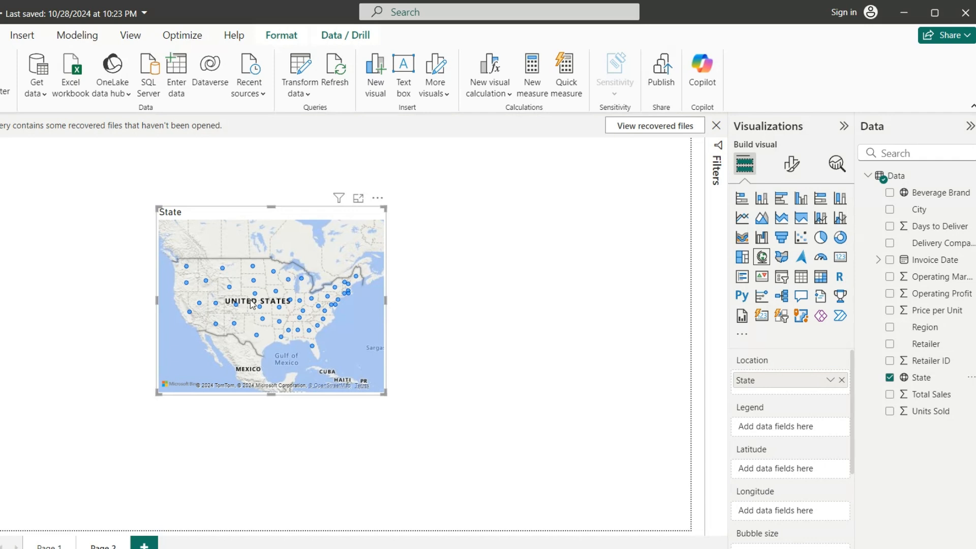
# - Enlarge the map visual slightly and size its bubbles by Total Sales
pyautogui.scroll(-4, 803, 442)
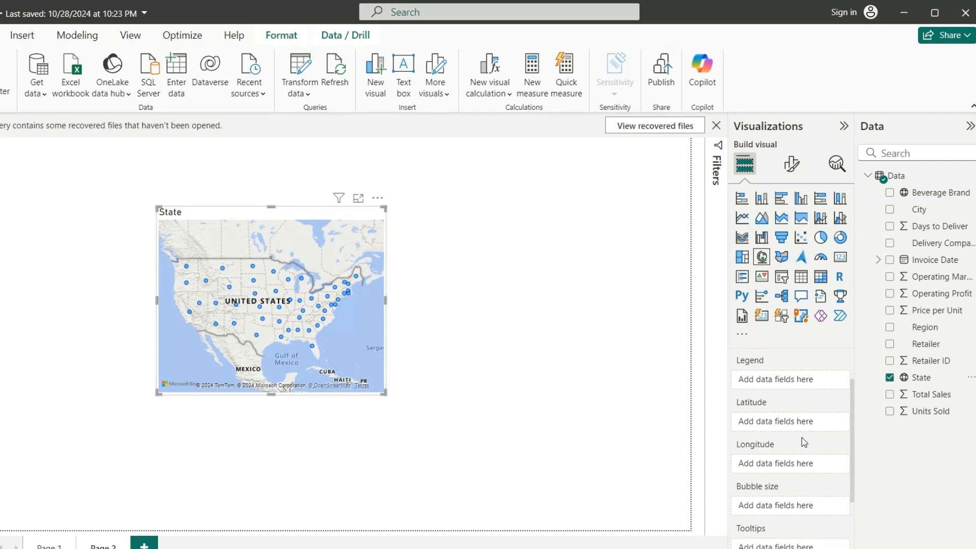
pyautogui.scroll(-1, 800, 480)
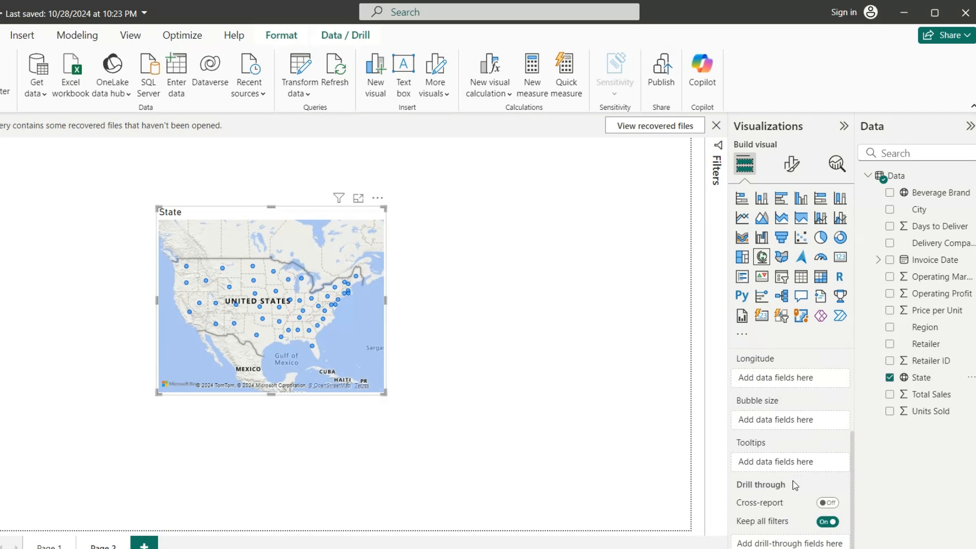
pyautogui.scroll(2, 796, 460)
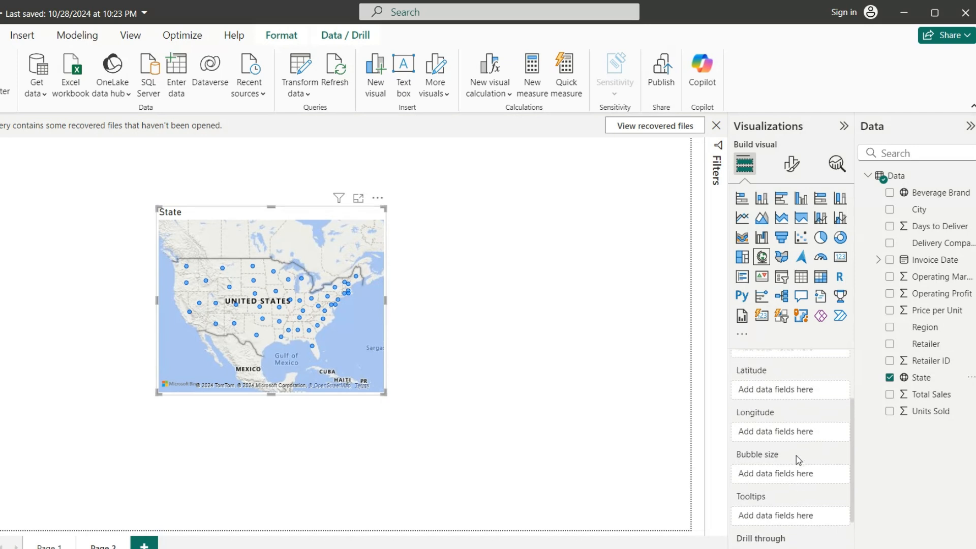
pyautogui.scroll(3, 774, 435)
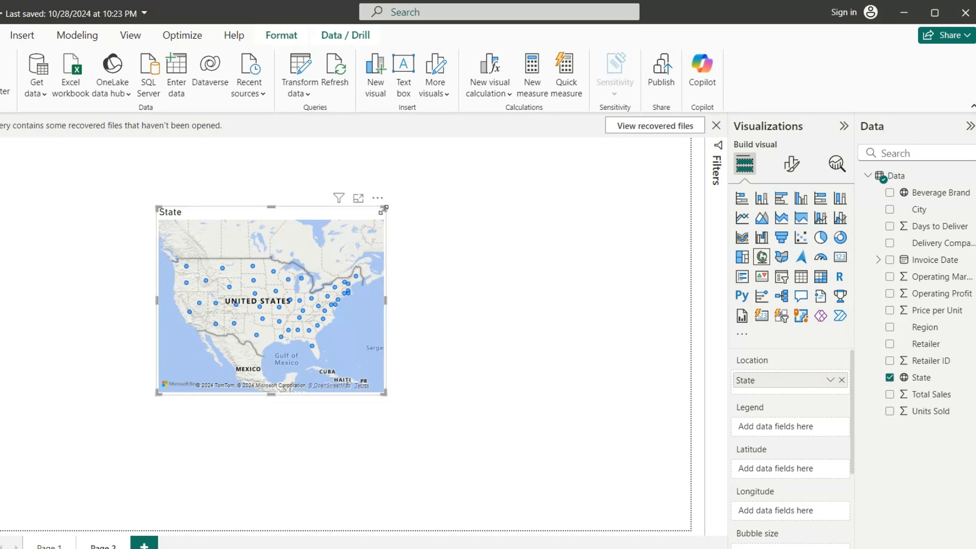
pyautogui.moveTo(382, 209); pyautogui.dragTo(428, 199)
pyautogui.scroll(-3, 751, 448)
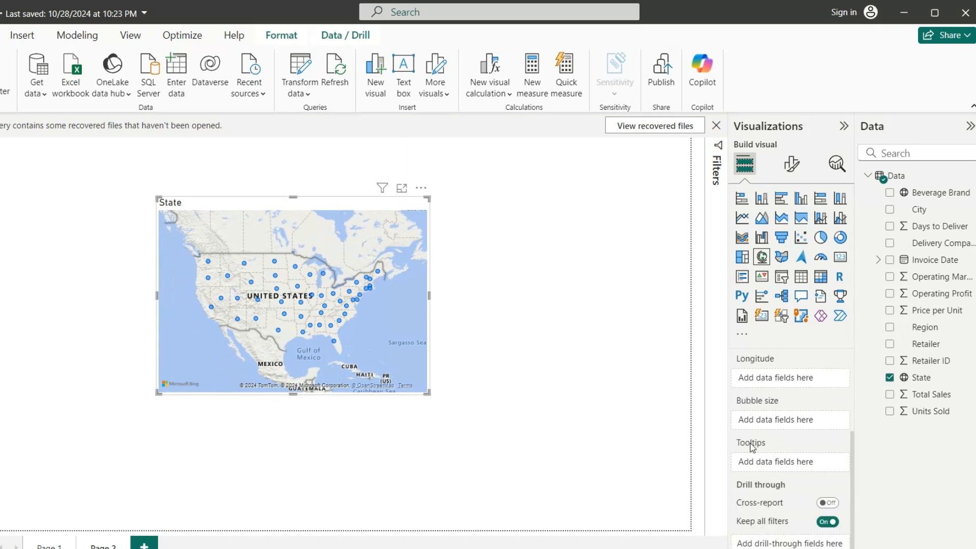
pyautogui.moveTo(921, 399); pyautogui.dragTo(787, 425)
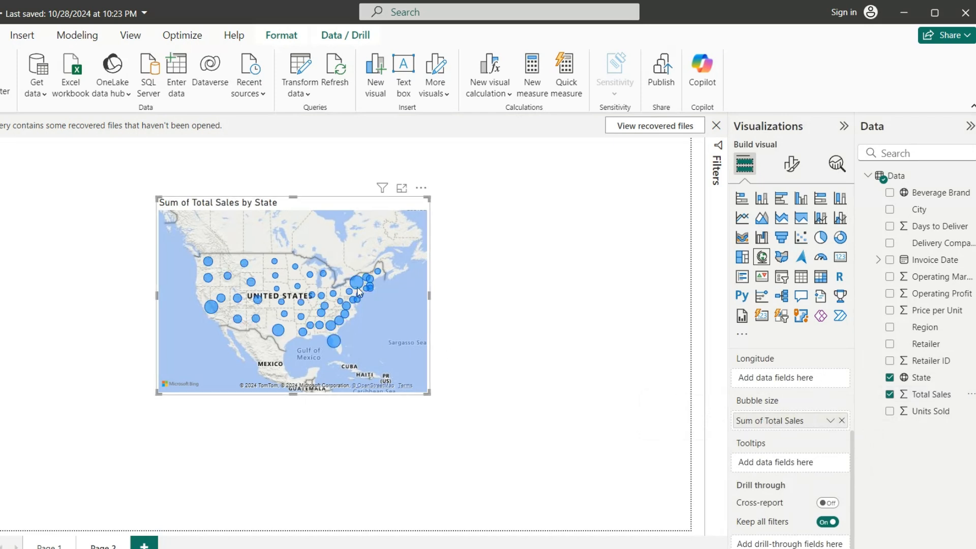
pyautogui.moveTo(361, 288)
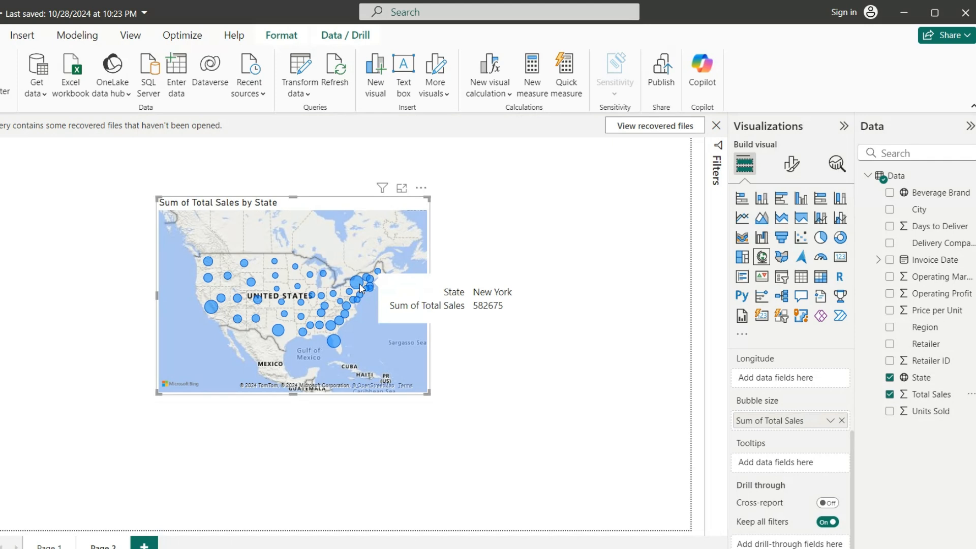
pyautogui.moveTo(324, 300)
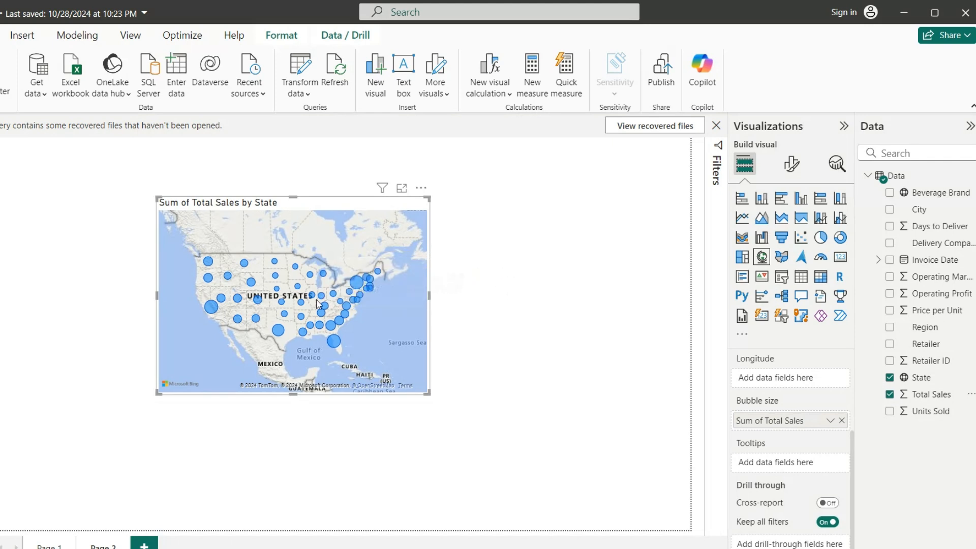
# - Use the City field as the map's legend to colour the bubbles
pyautogui.scroll(3, 743, 385)
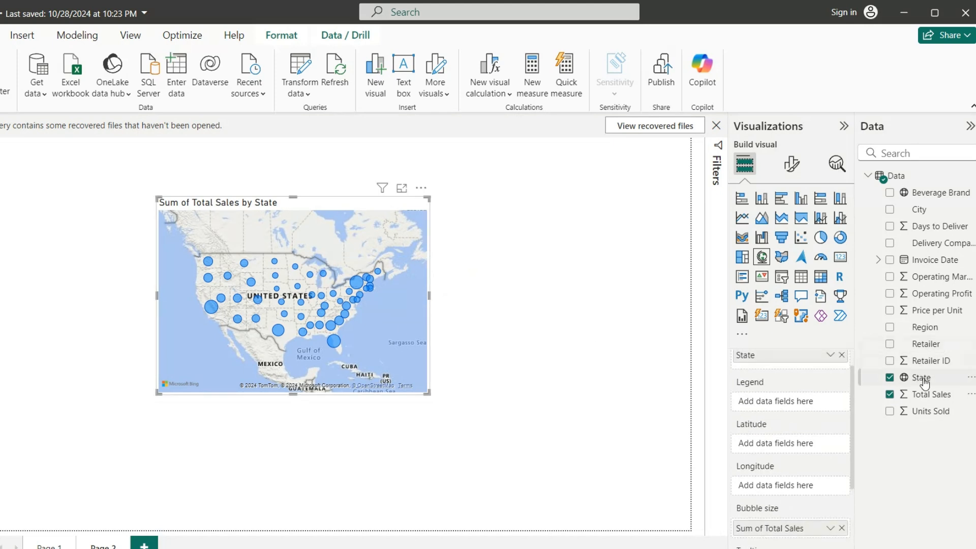
pyautogui.moveTo(918, 209); pyautogui.dragTo(791, 405)
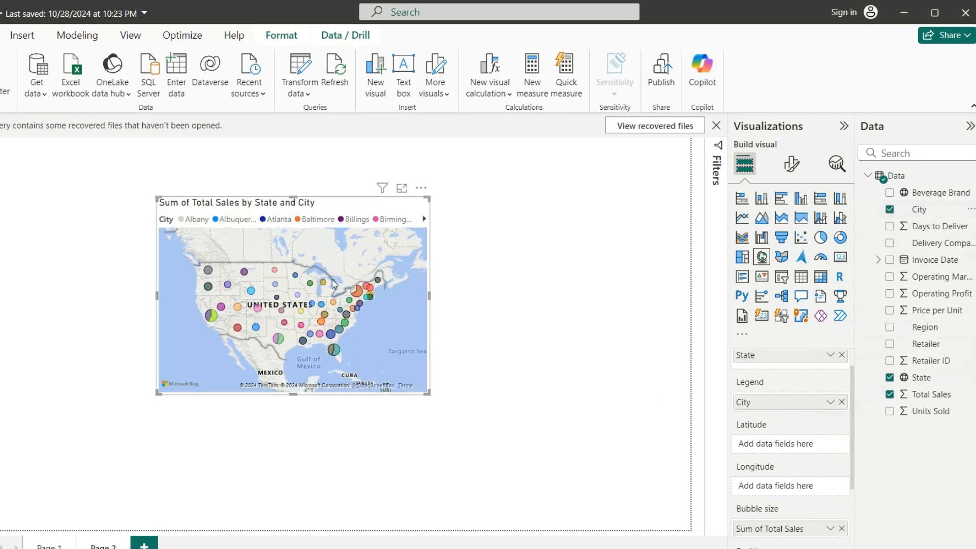
pyautogui.moveTo(359, 294)
# - Add the Region field to the map, trying it as latitude and longitude before placing it in the tooltips
pyautogui.scroll(-1, 806, 450)
pyautogui.scroll(-1, 802, 451)
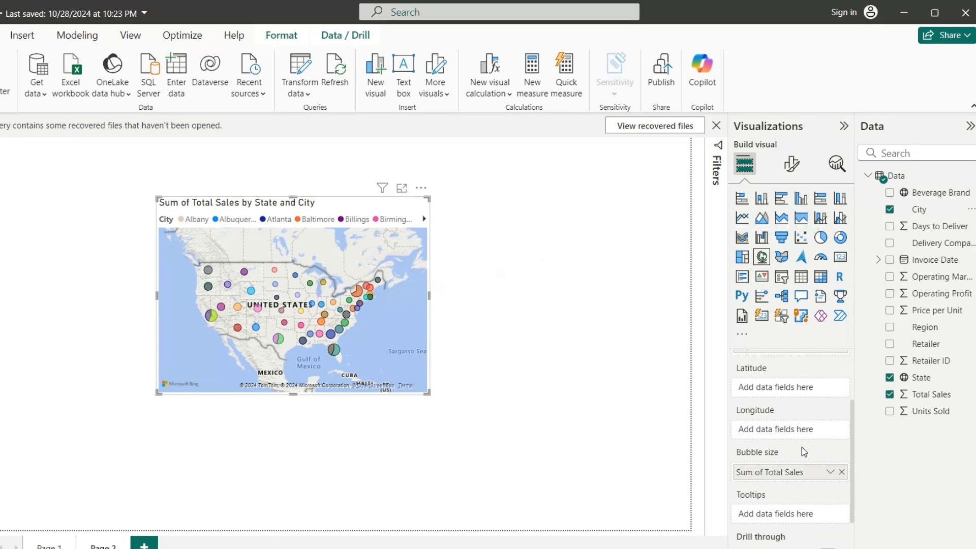
pyautogui.scroll(3, 803, 451)
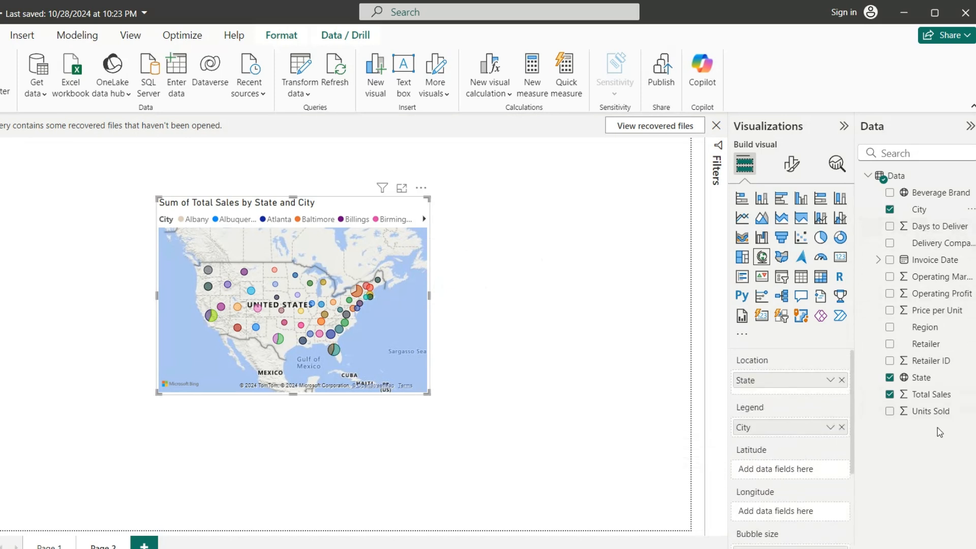
pyautogui.moveTo(918, 330); pyautogui.dragTo(796, 470)
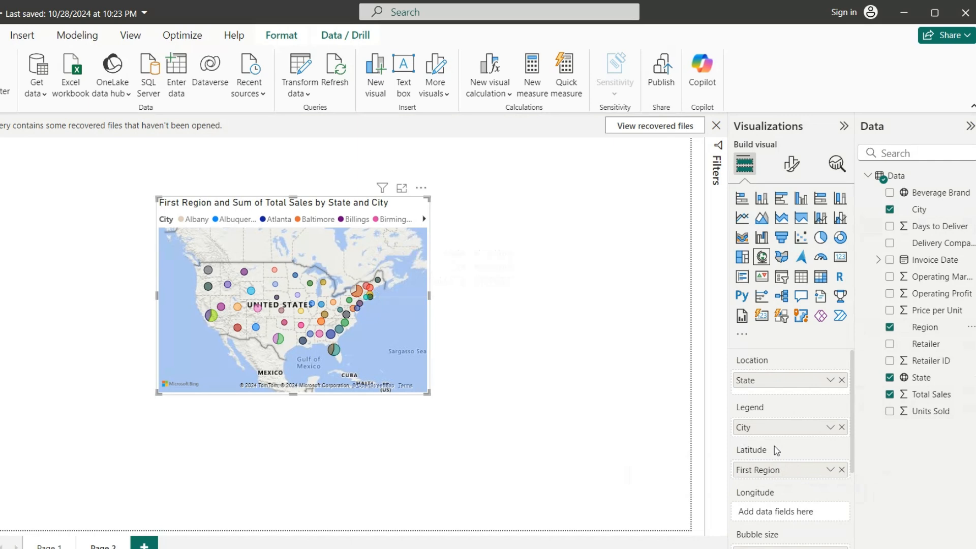
pyautogui.scroll(-1, 774, 446)
pyautogui.scroll(-1, 786, 456)
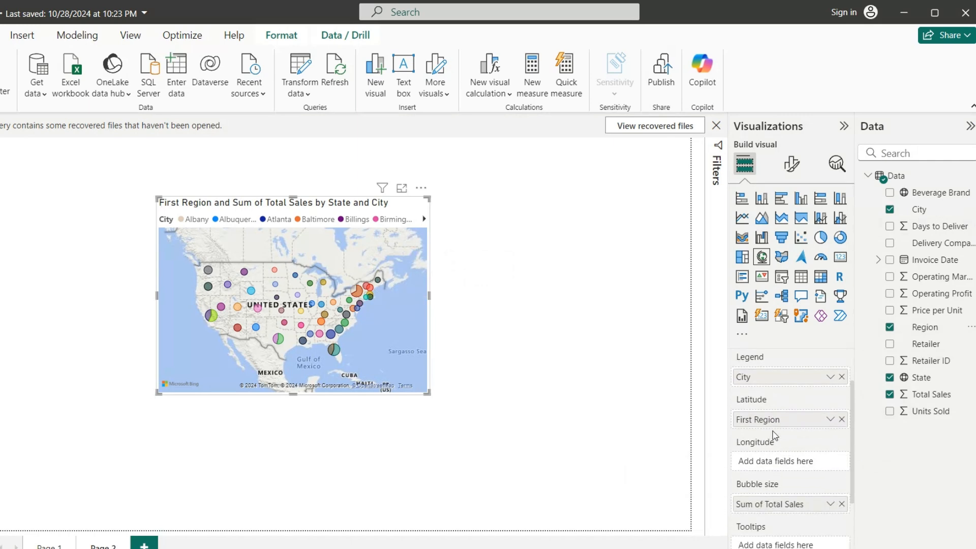
pyautogui.moveTo(759, 421); pyautogui.dragTo(769, 471)
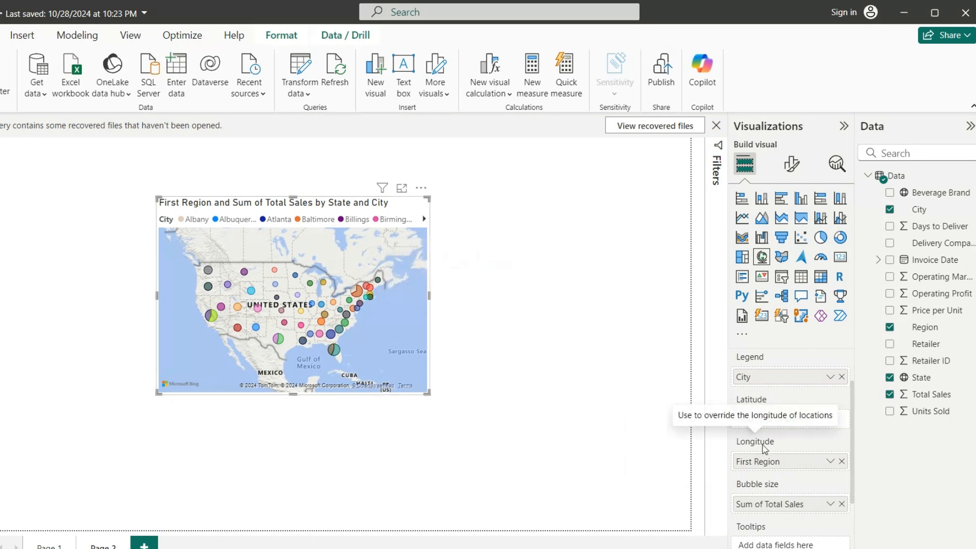
pyautogui.scroll(-2, 765, 449)
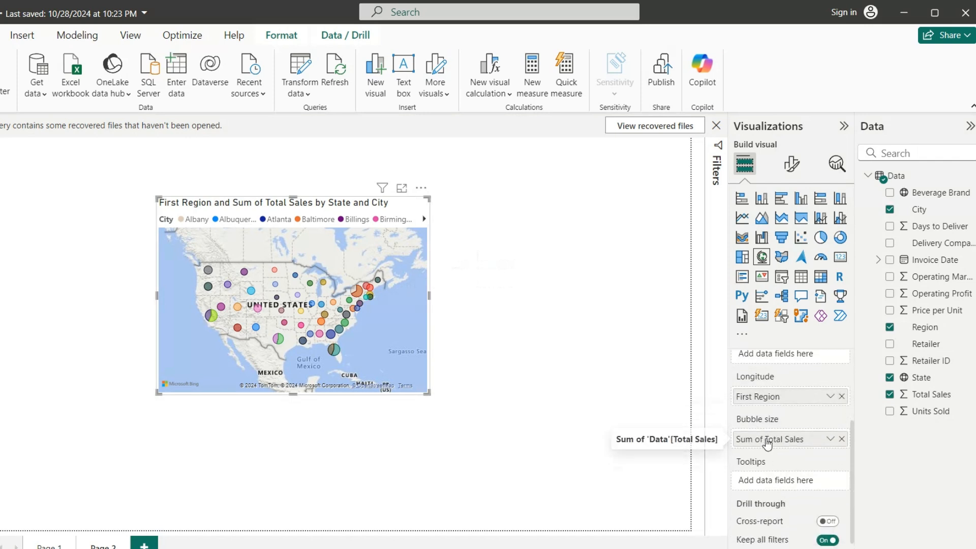
pyautogui.moveTo(761, 399); pyautogui.dragTo(766, 484)
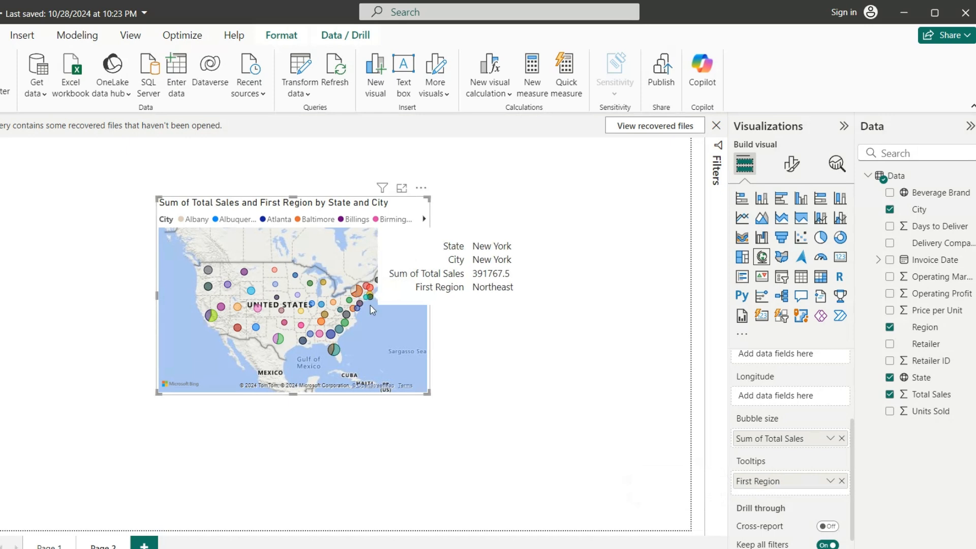
# - Enlarge the map visual from two opposite corners so it covers most of the report page
pyautogui.moveTo(428, 392); pyautogui.dragTo(554, 440)
pyautogui.moveTo(591, 472); pyautogui.dragTo(610, 483)
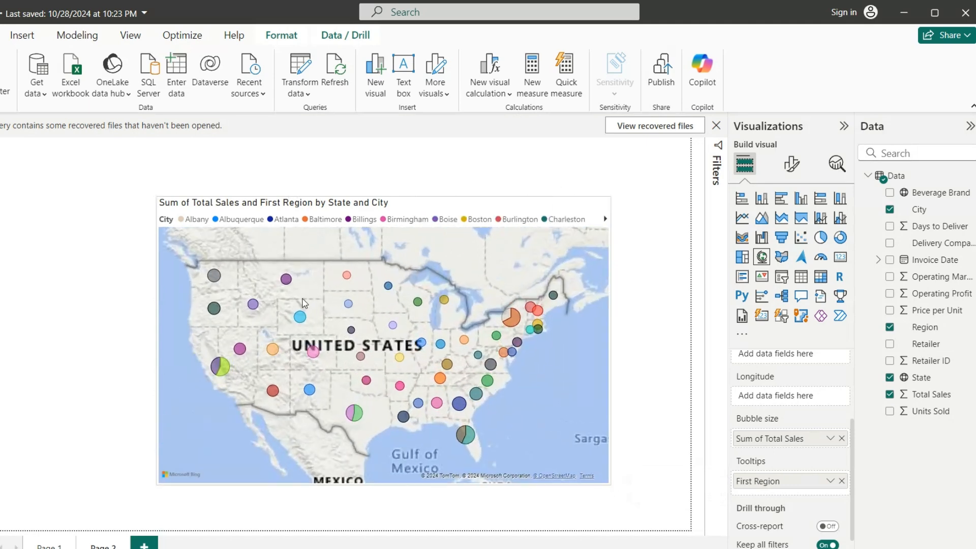
pyautogui.moveTo(155, 197); pyautogui.dragTo(4, 152)
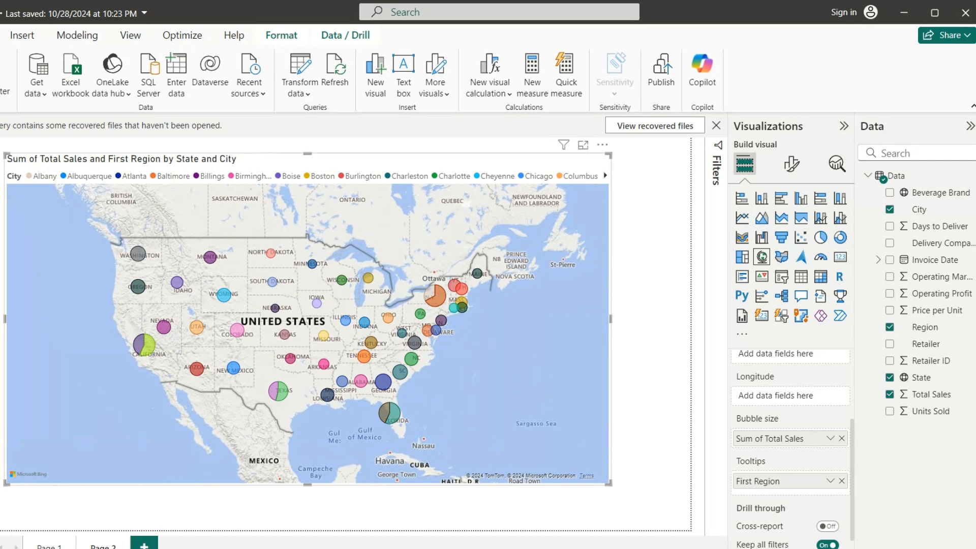
pyautogui.click(915, 548)
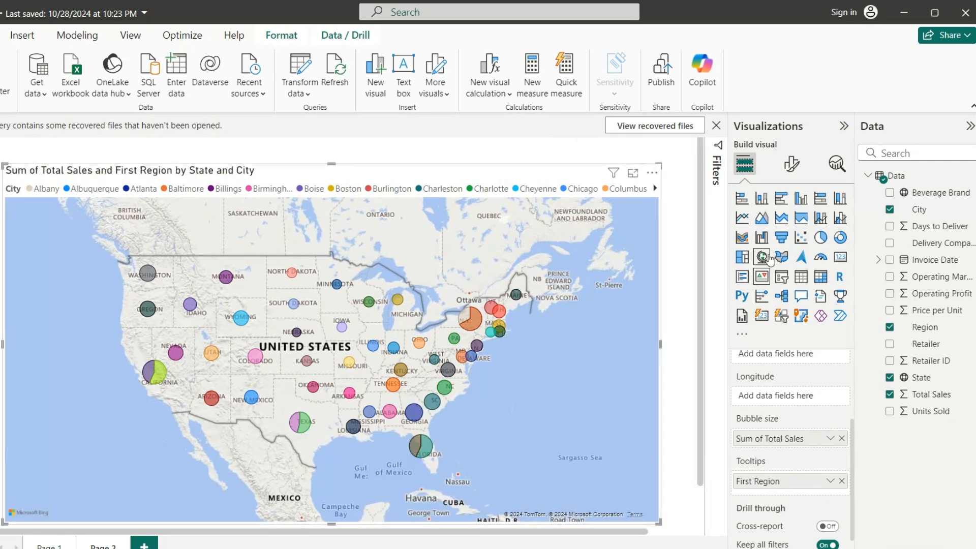
# - Change the map visual's base map style to Aerial in its format settings
pyautogui.click(791, 163)
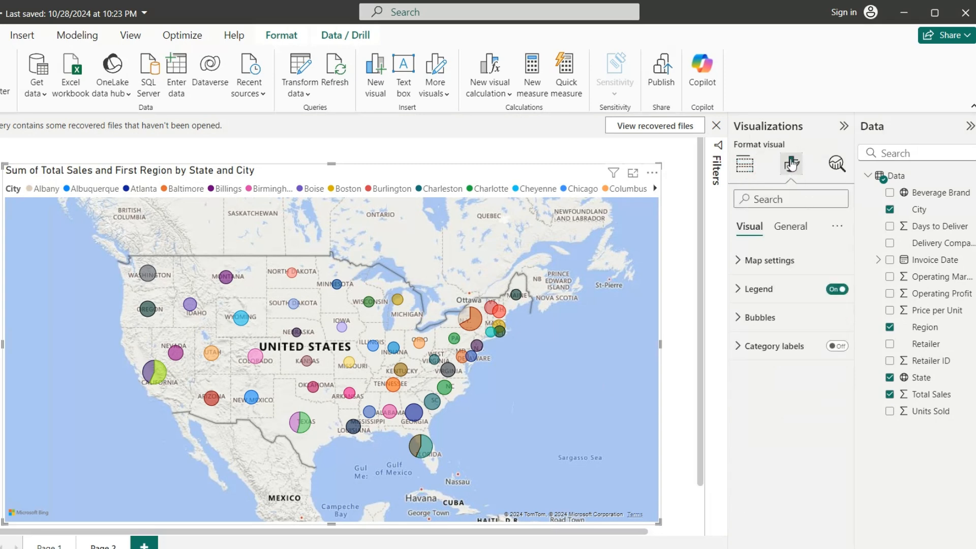
pyautogui.click(751, 264)
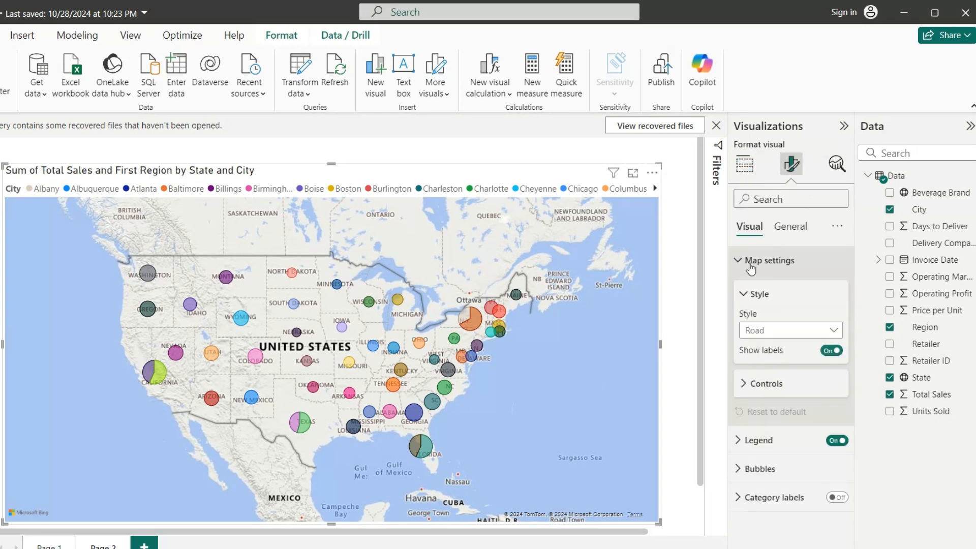
pyautogui.click(758, 333)
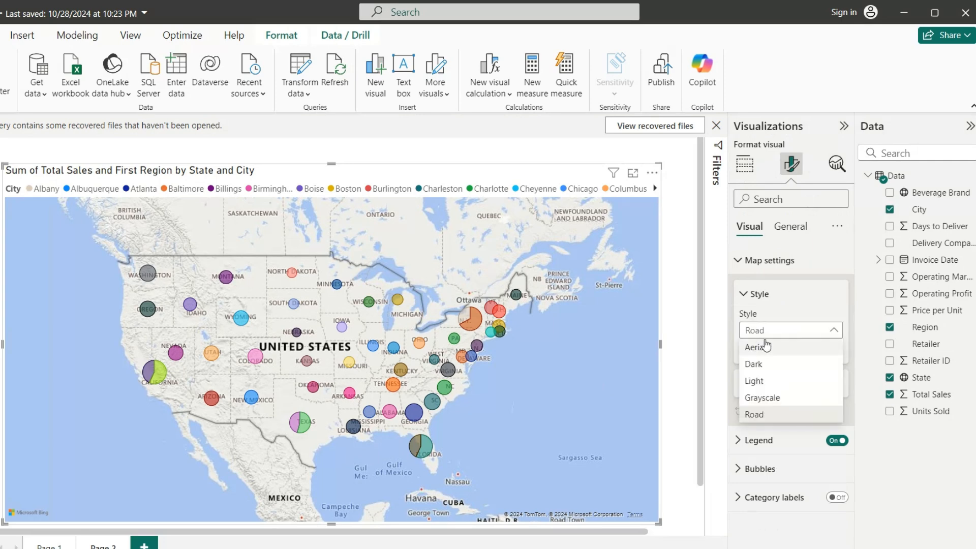
pyautogui.click(765, 349)
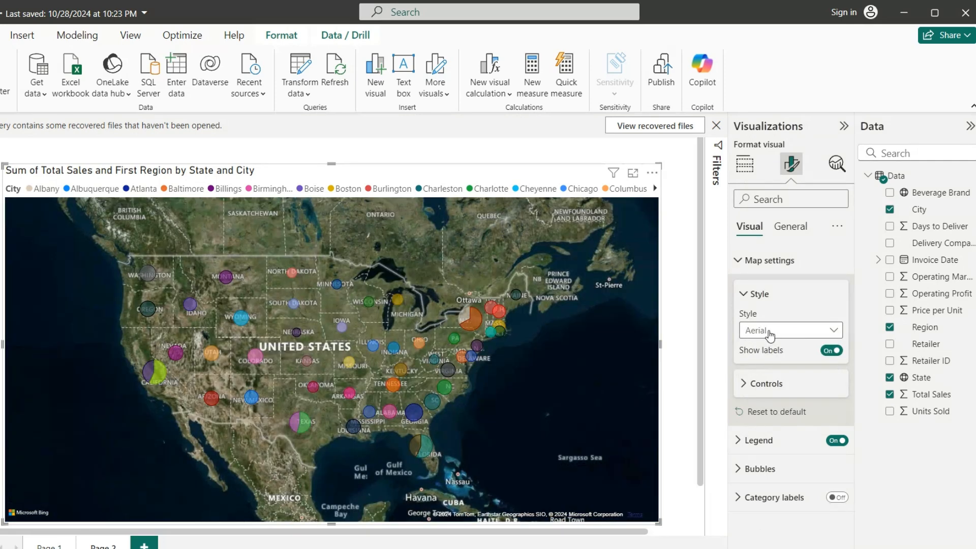
# - Try the Dark and Light map styles and return the map to Aerial
pyautogui.click(766, 330)
pyautogui.click(769, 365)
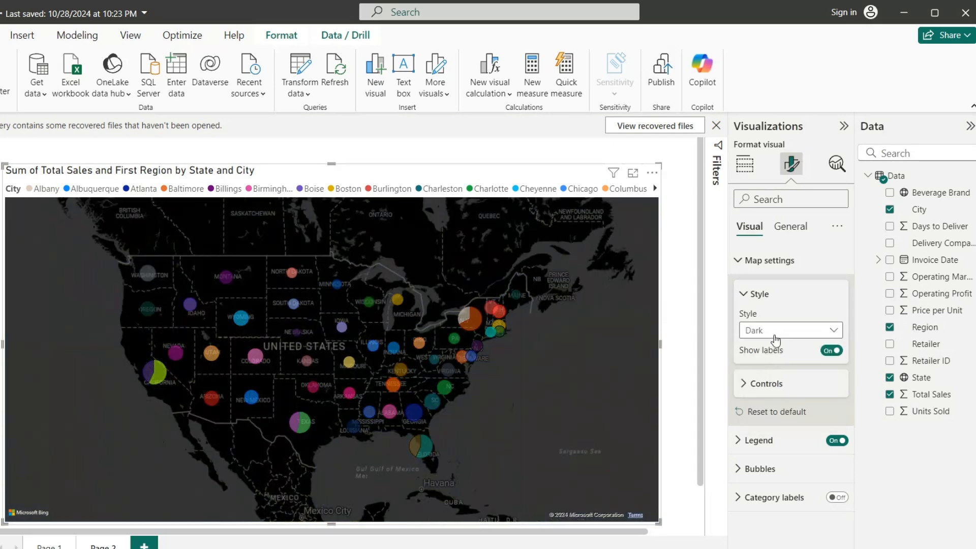
pyautogui.click(775, 335)
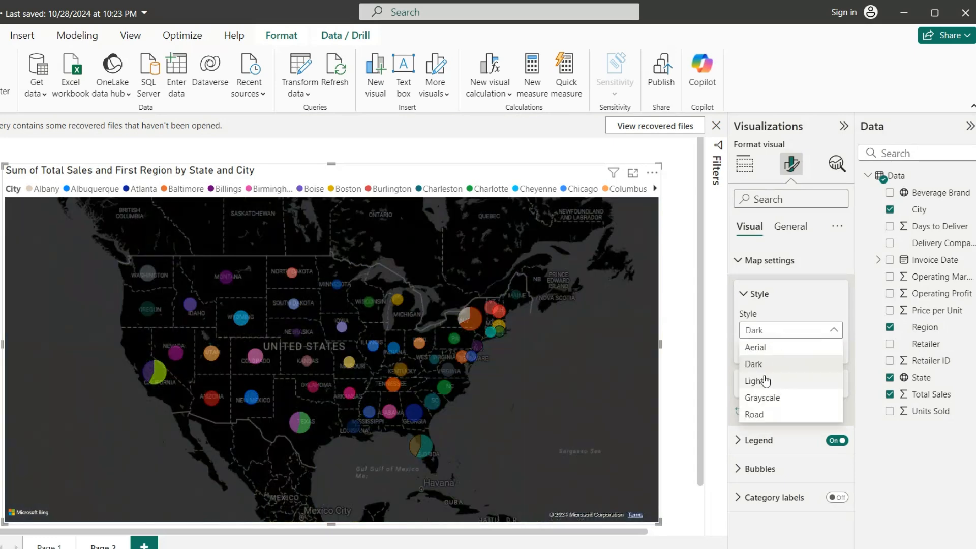
pyautogui.click(776, 381)
pyautogui.click(779, 335)
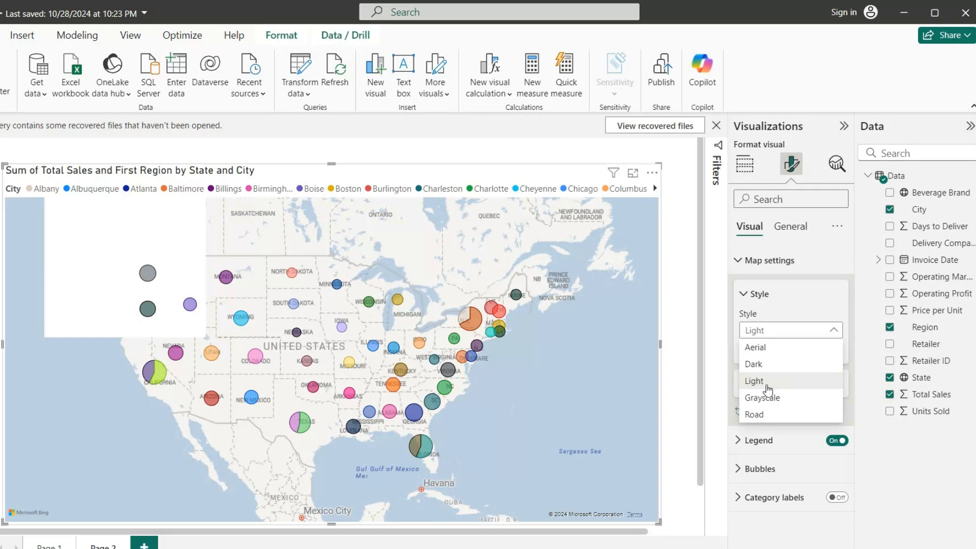
pyautogui.click(756, 347)
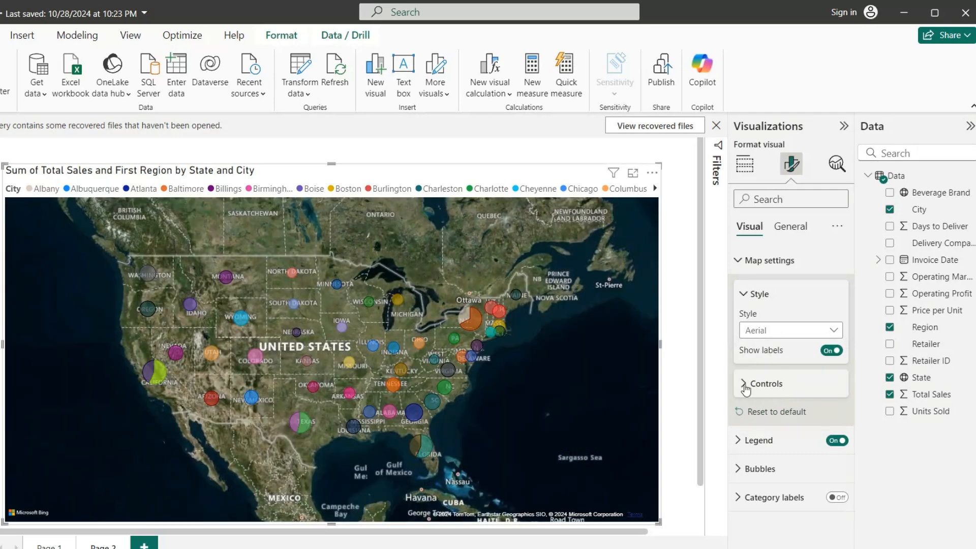
pyautogui.click(743, 295)
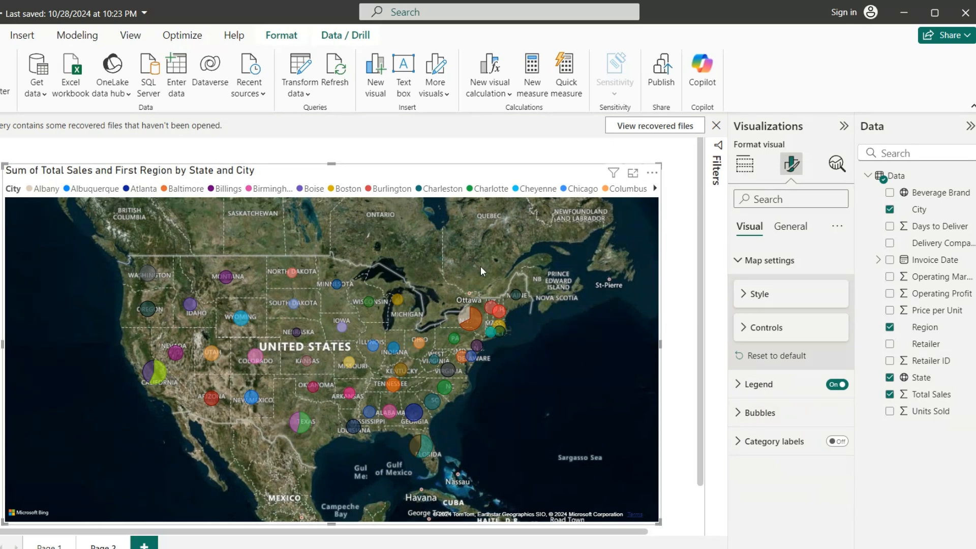
# - Turn off the map's legend and look at the bubble size settings
pyautogui.click(838, 391)
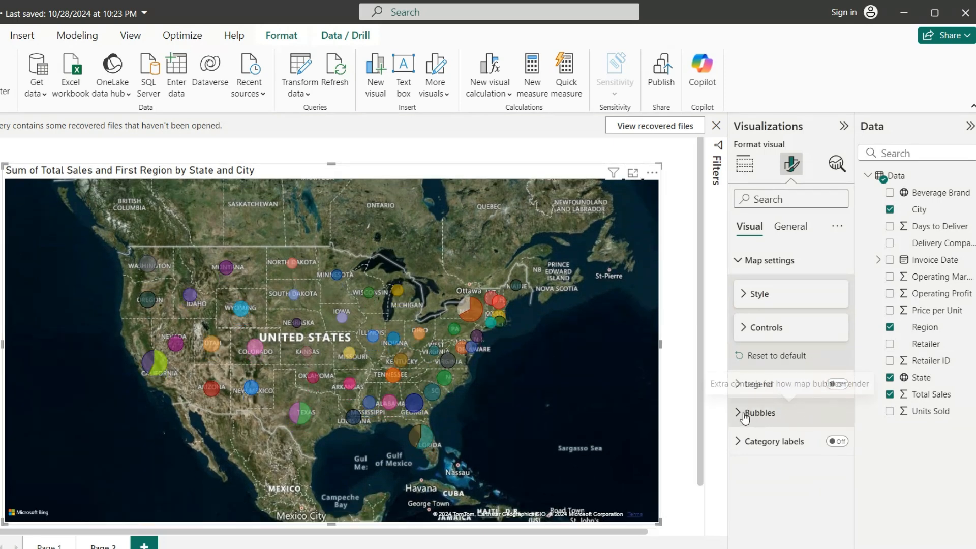
pyautogui.click(744, 414)
pyautogui.scroll(-2, 758, 444)
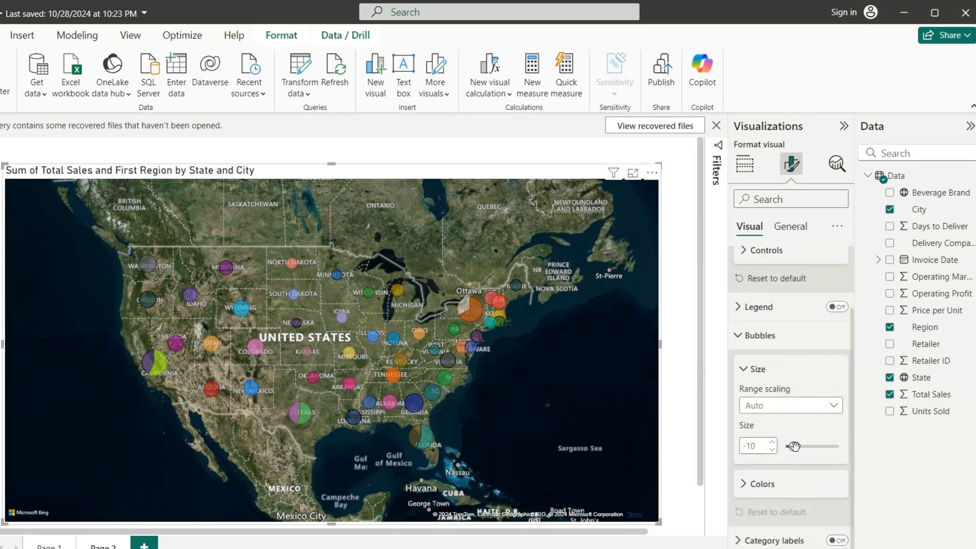
pyautogui.click(747, 370)
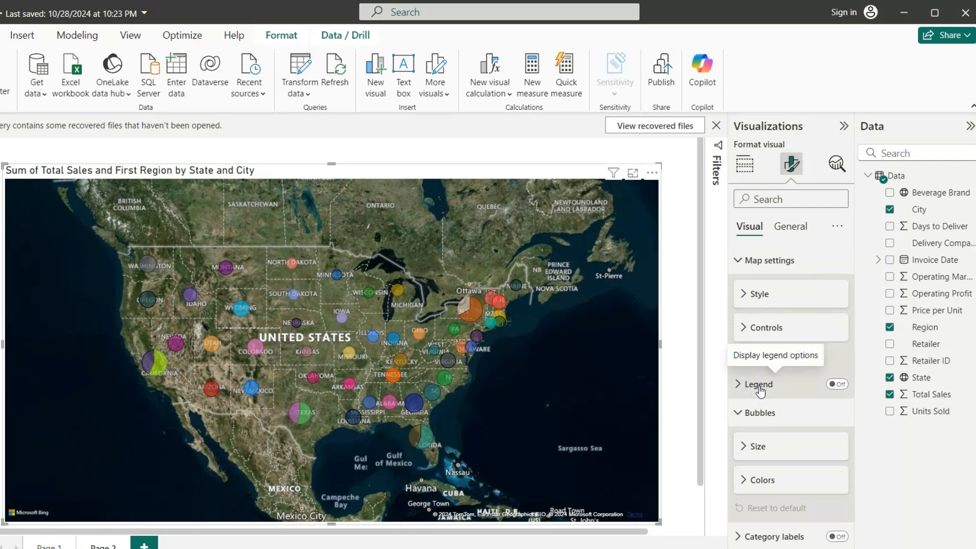
# - Try hiding the map visual's title and switch it back on
pyautogui.click(793, 229)
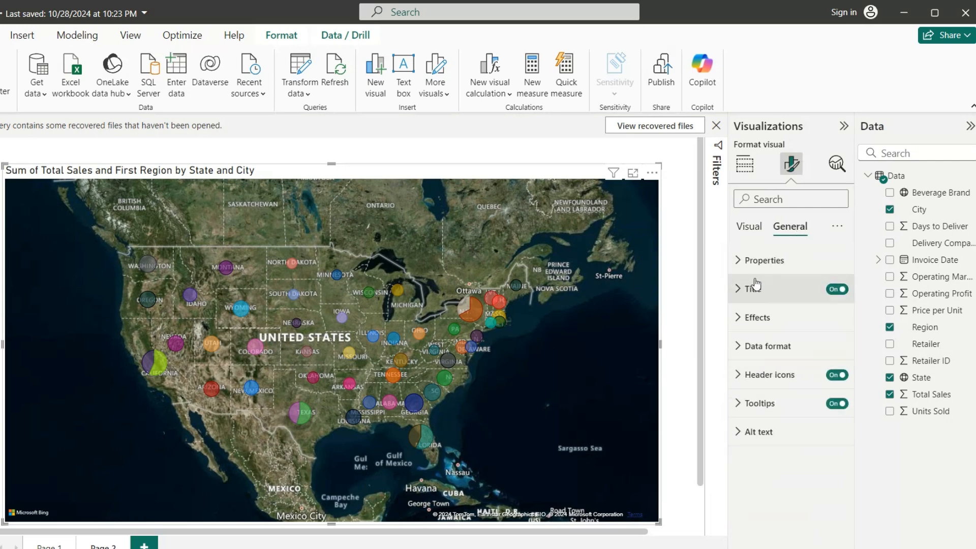
pyautogui.click(838, 289)
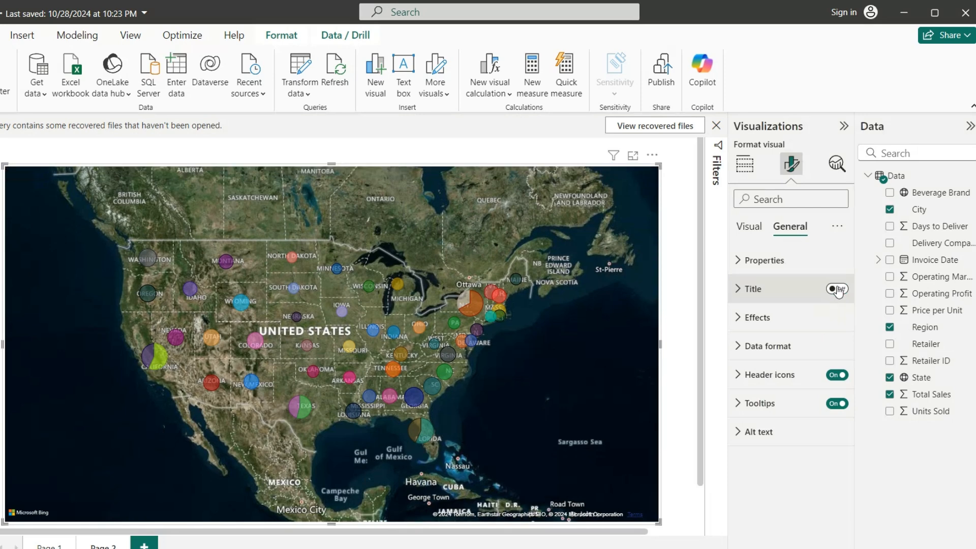
pyautogui.click(837, 289)
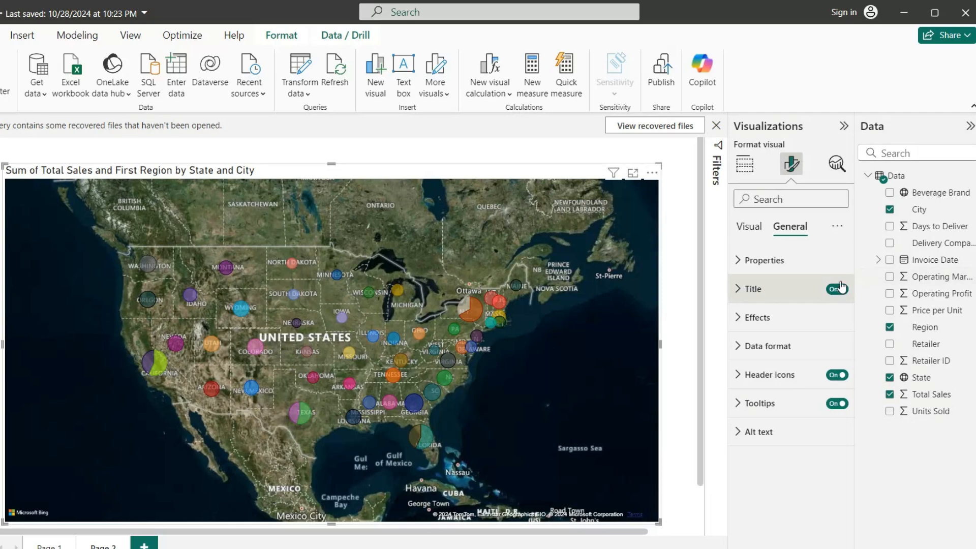
# - Review the map visual's general properties, such as size, position, padding and advanced options
pyautogui.click(763, 261)
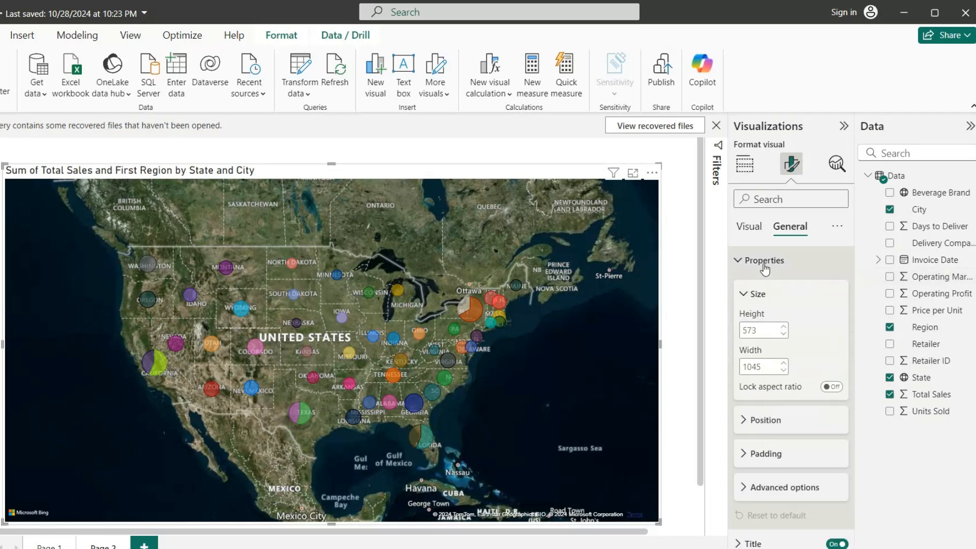
pyautogui.scroll(-3, 779, 328)
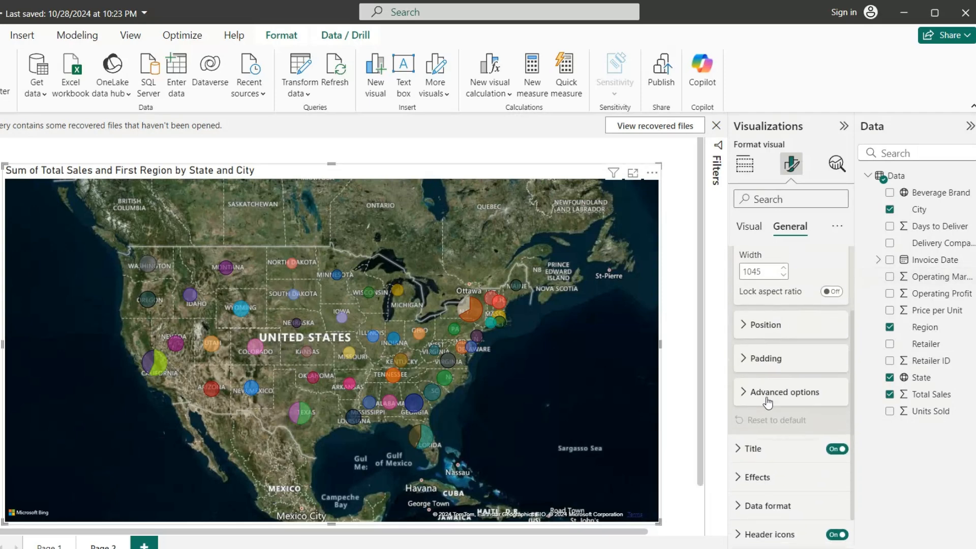
pyautogui.scroll(3, 767, 397)
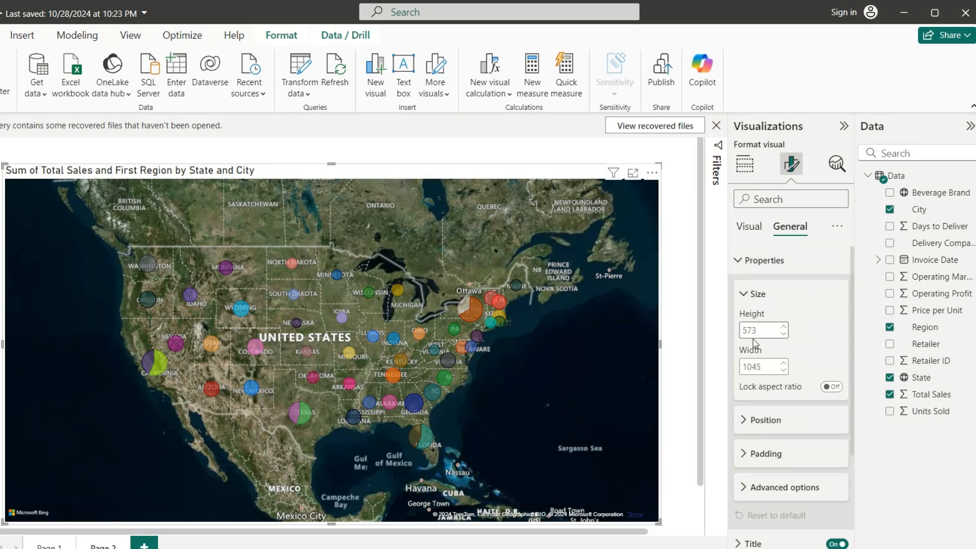
pyautogui.click(743, 294)
pyautogui.click(740, 262)
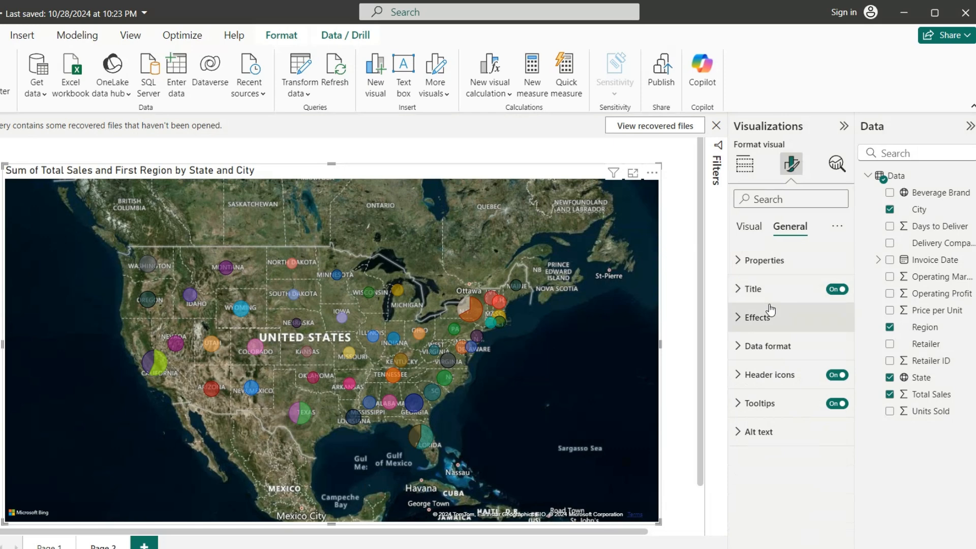
pyautogui.click(749, 226)
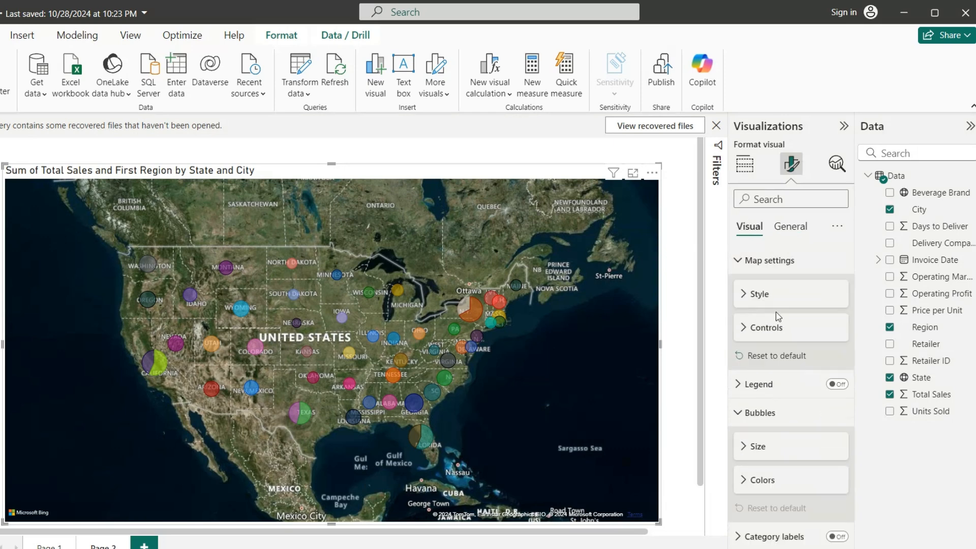
# - Convert the bubble map to a filled map, shift it slightly left on the page and enlarge it a little
pyautogui.click(745, 164)
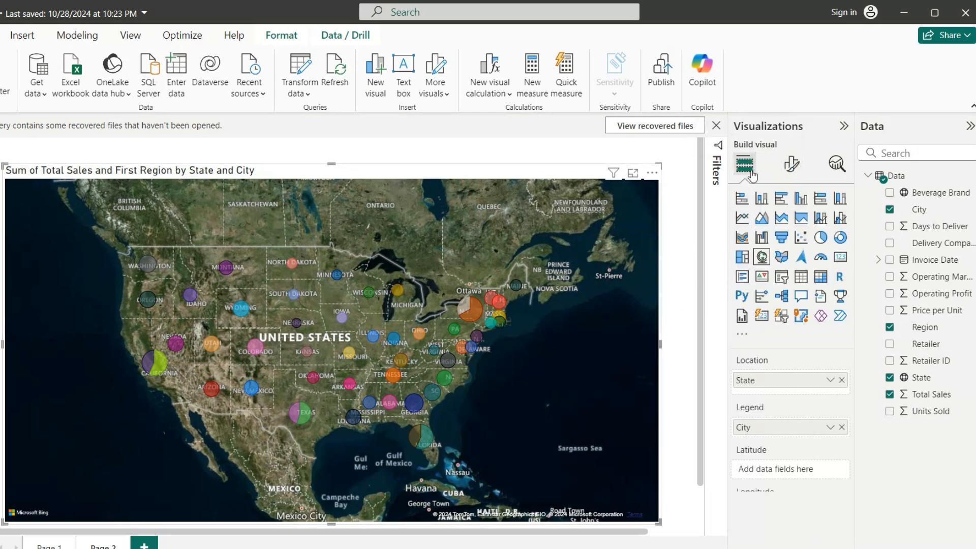
pyautogui.click(778, 260)
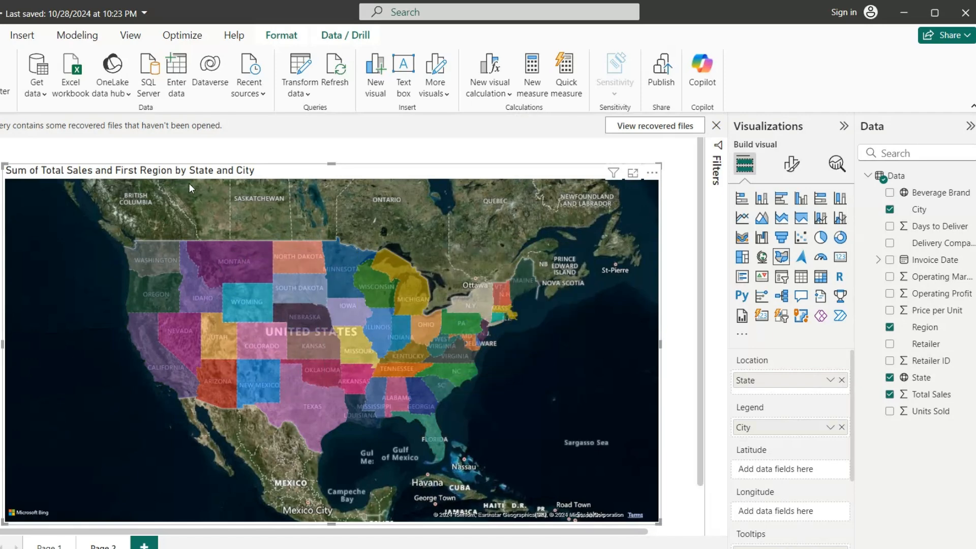
pyautogui.moveTo(288, 176); pyautogui.dragTo(254, 176)
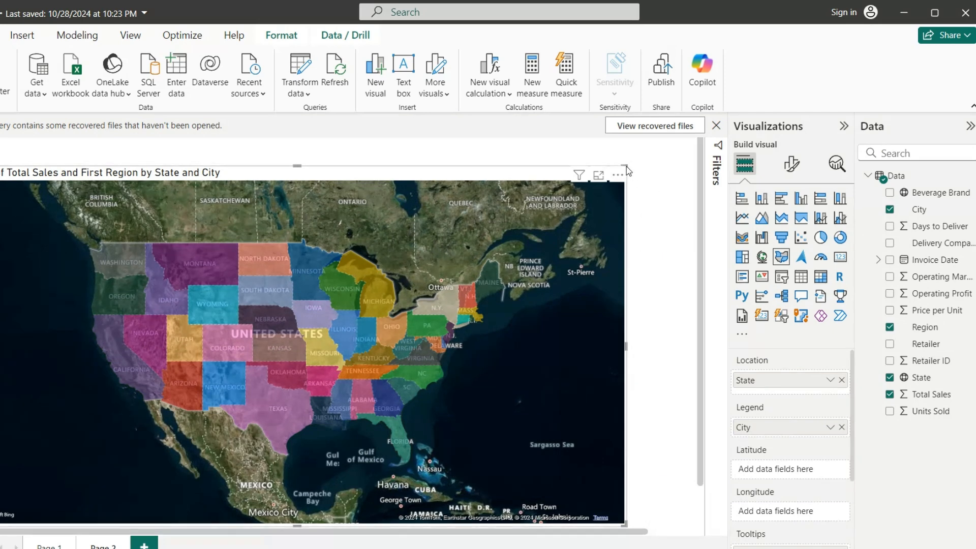
pyautogui.moveTo(626, 167); pyautogui.dragTo(649, 162)
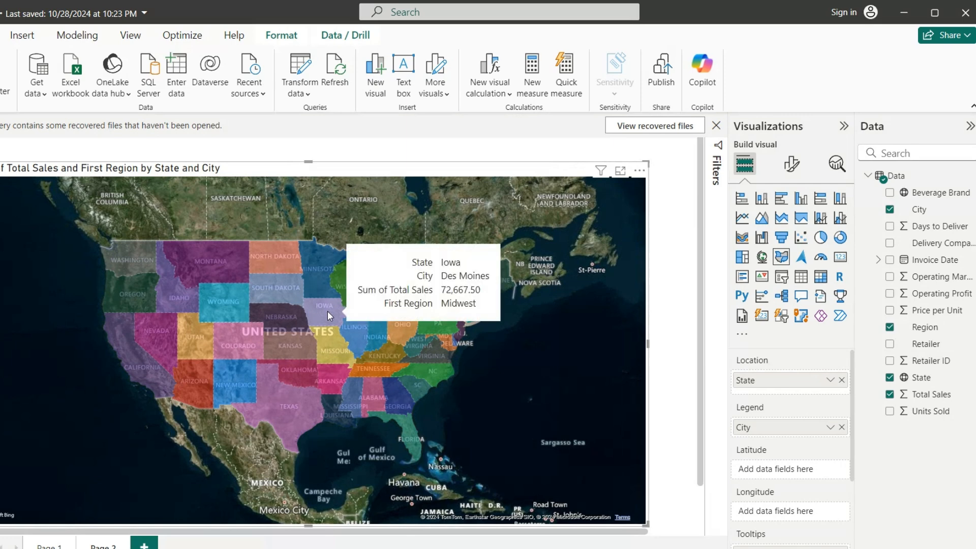
# - Check the tooltips on the filled map's states and the fields assigned to the visual's tooltips
pyautogui.moveTo(112, 254)
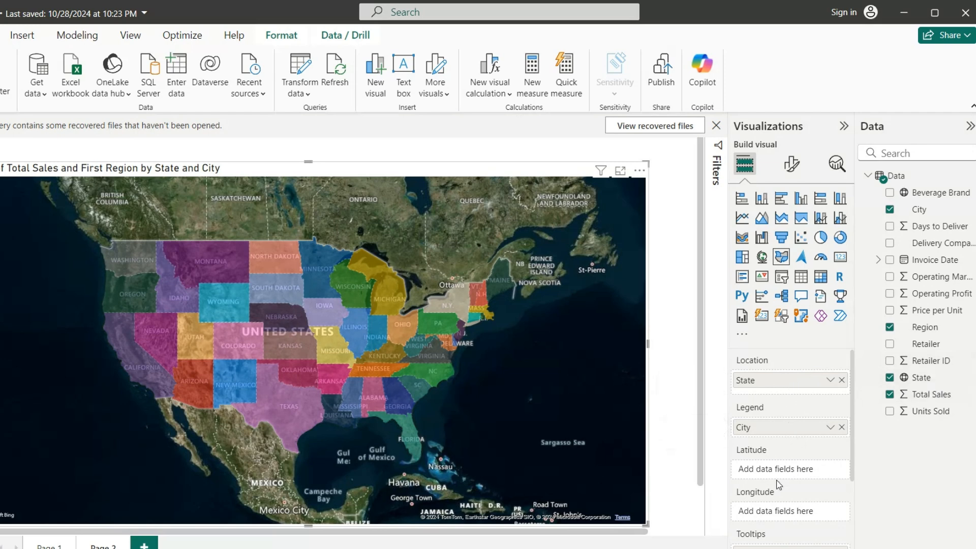
pyautogui.scroll(-1, 780, 483)
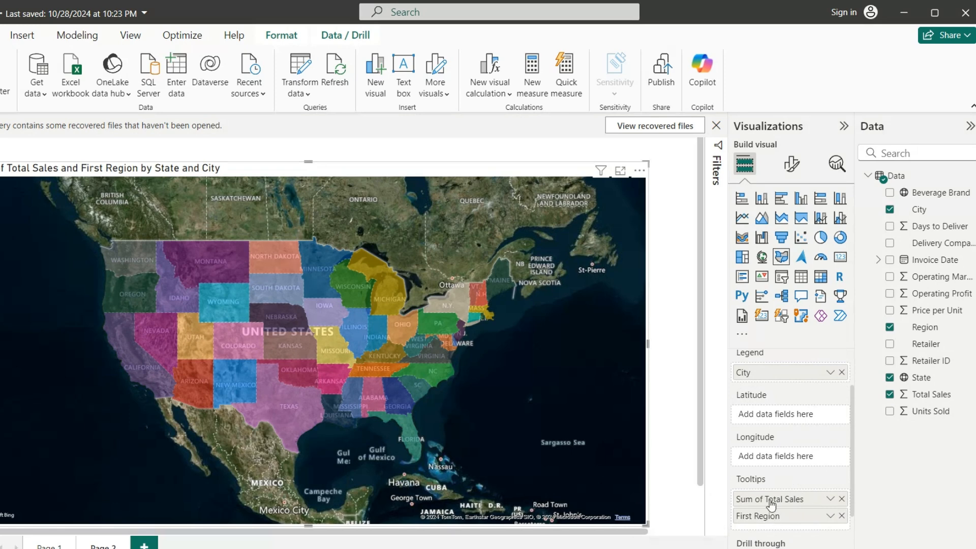
pyautogui.scroll(-1, 770, 500)
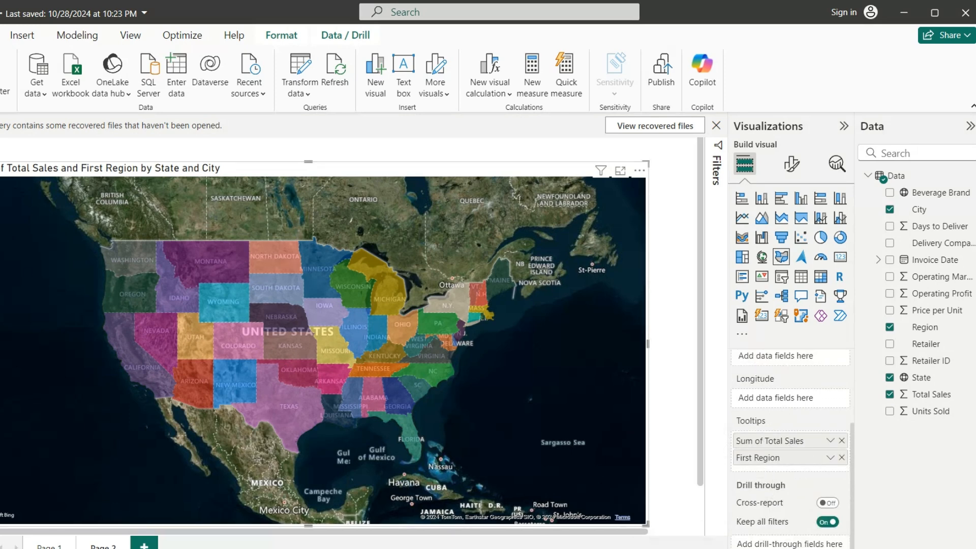
# - Add a calculated column to the Data table named Location, starting its formula with Data[State]&", "&Data[Region]
pyautogui.click(16, 182)
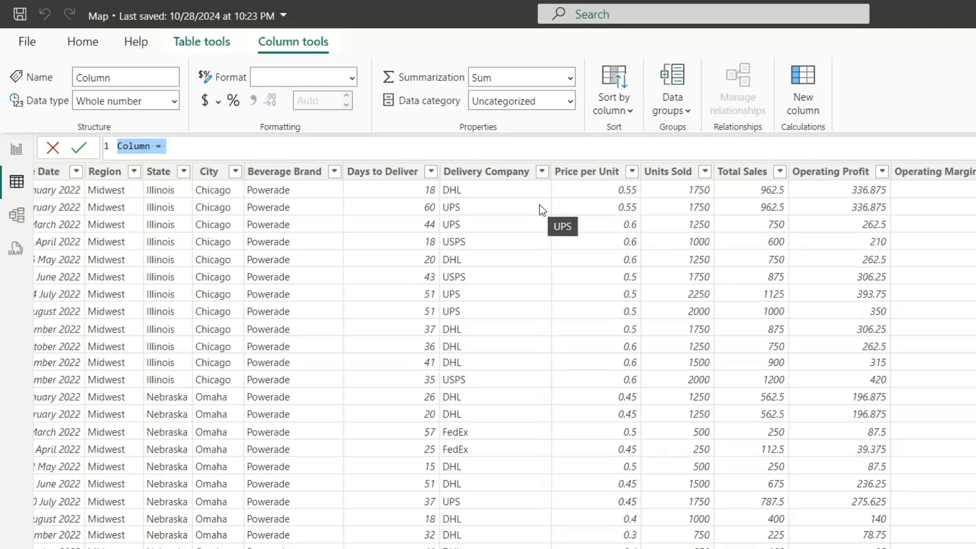
pyautogui.write('Location')
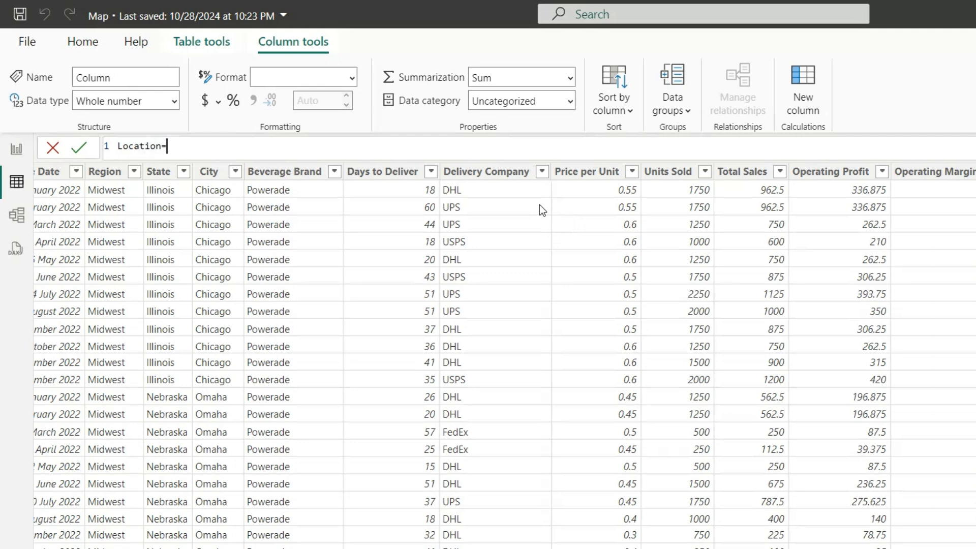
pyautogui.write('=stat')
pyautogui.press('Tab')
pyautogui.write('&",')
pyautogui.write('"&regi')
pyautogui.press('Tab')
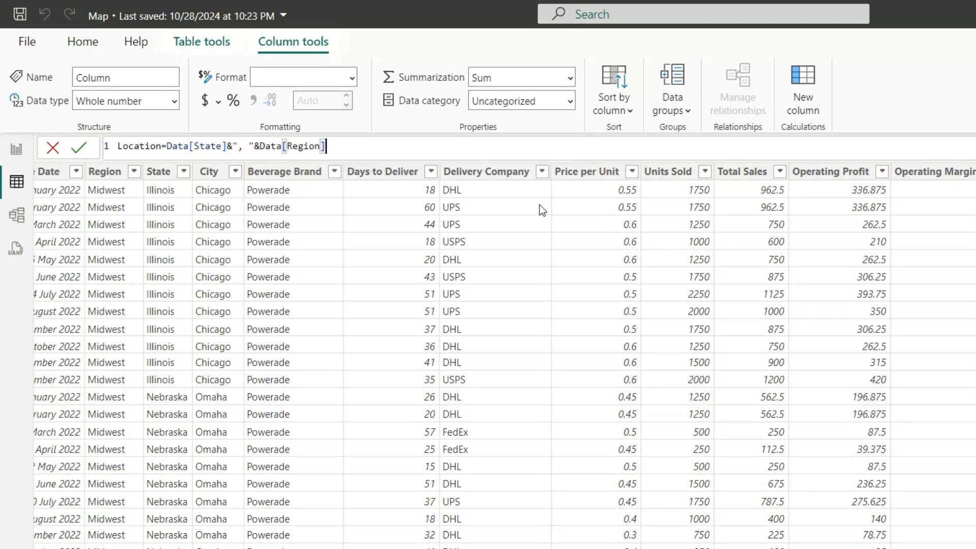
# - Extend the Location formula with another ", " separator and the City field, and commit the column
pyautogui.write("&'")
pyautogui.press('BackSpace')
pyautogui.write('",')
pyautogui.write('Data[C')
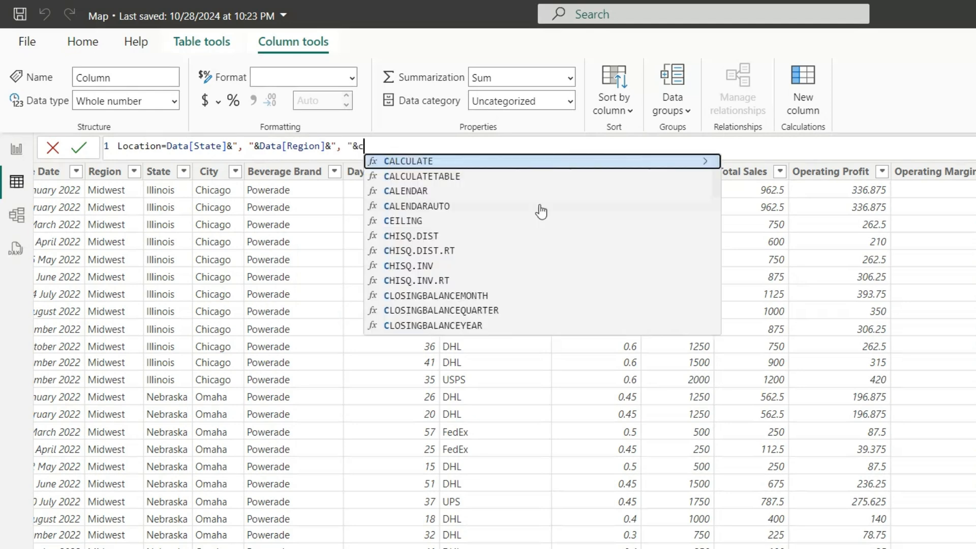
pyautogui.press('Tab')
pyautogui.press('Return')
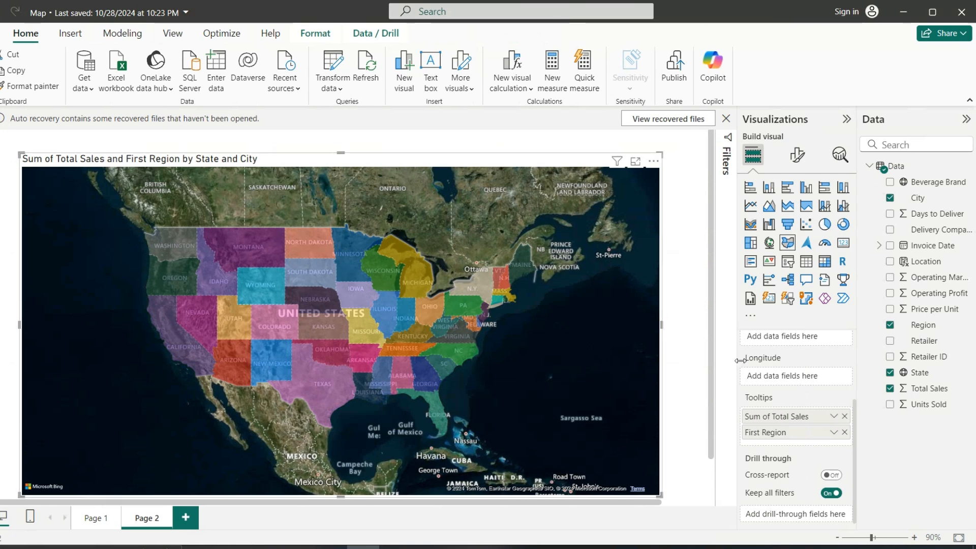
# - Remove City from the filled map's legend and State from its location on the report page
pyautogui.scroll(3, 815, 384)
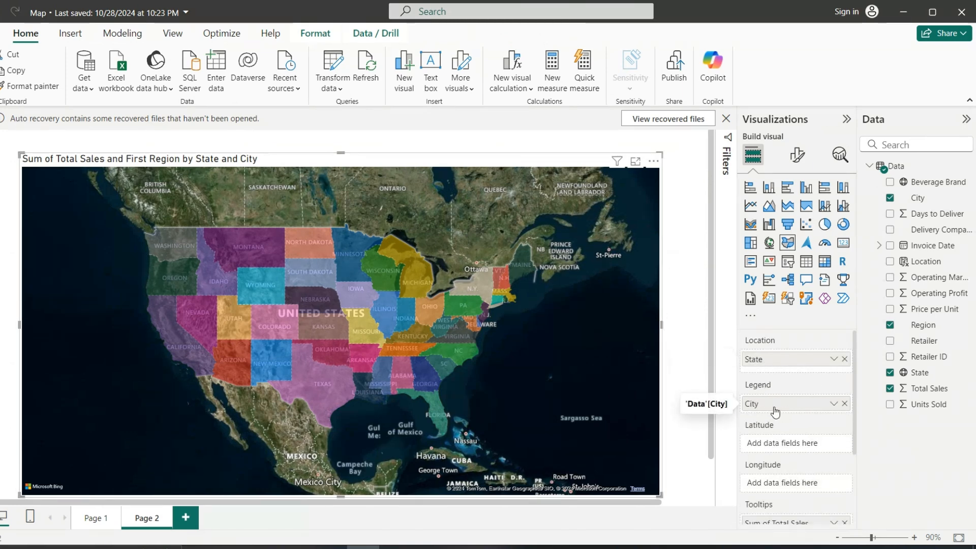
pyautogui.click(845, 405)
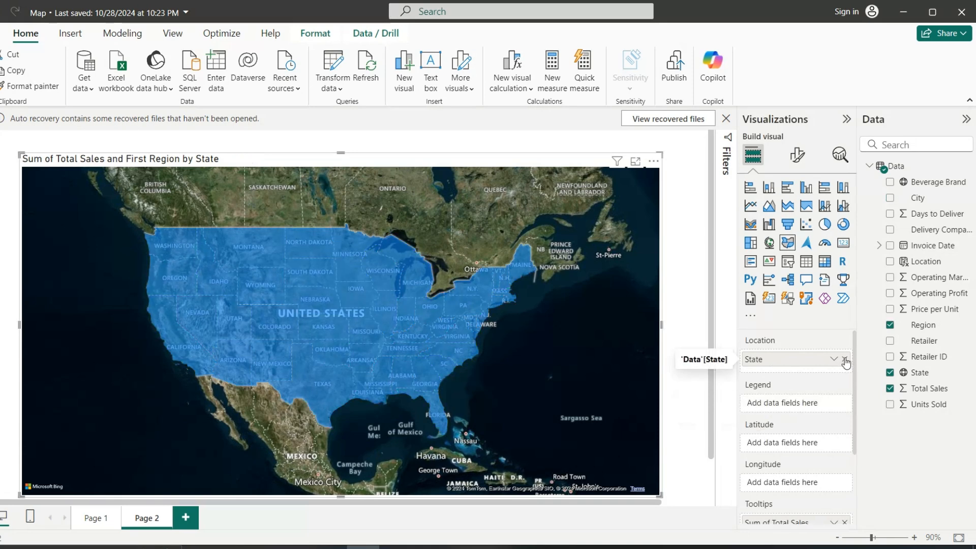
pyautogui.click(845, 360)
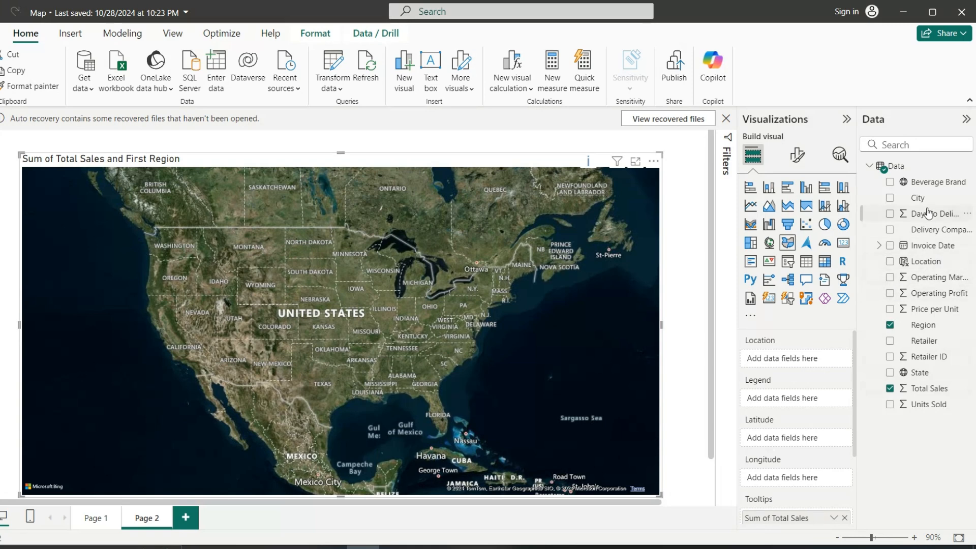
# - Assign the calculated Location column to the filled map's location and check the fields in its tooltips
pyautogui.moveTo(919, 269); pyautogui.dragTo(801, 362)
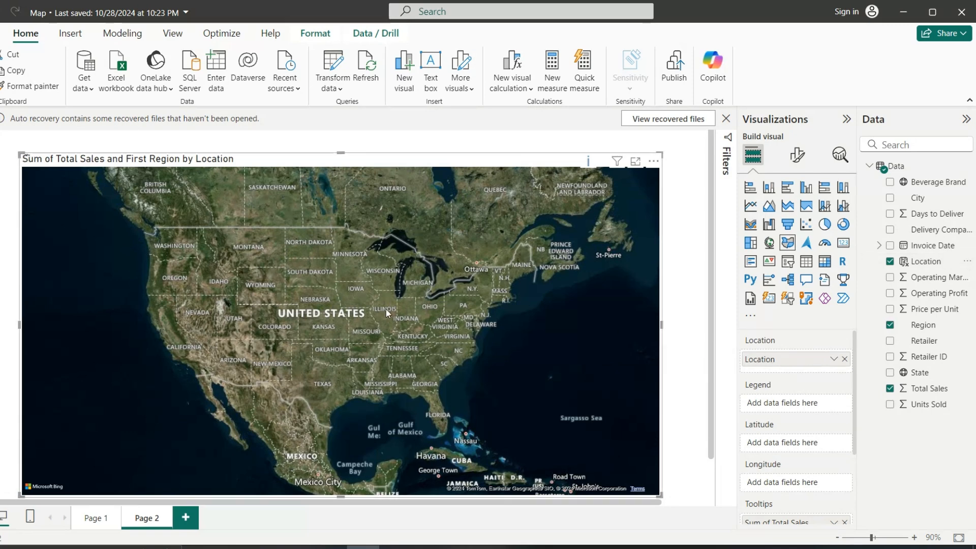
pyautogui.scroll(-3, 803, 453)
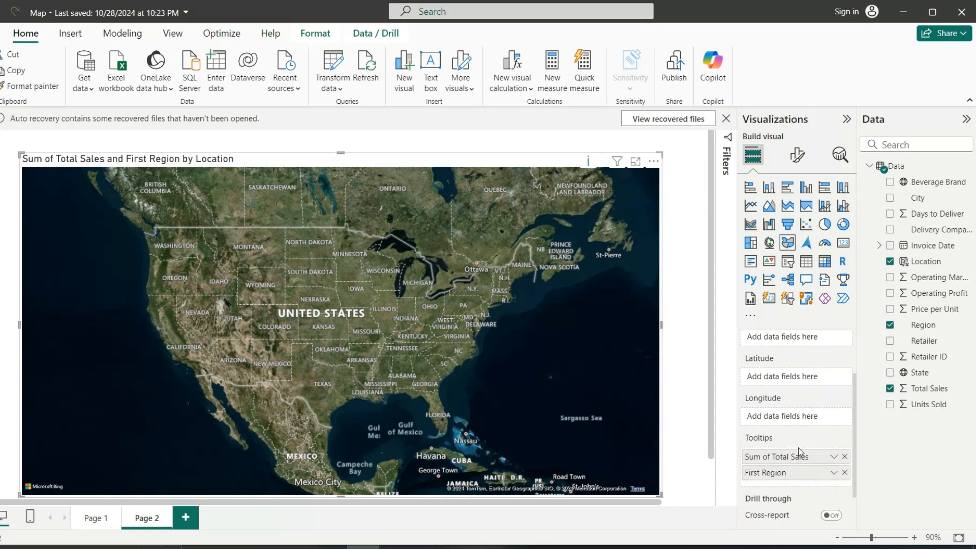
pyautogui.scroll(-1, 800, 452)
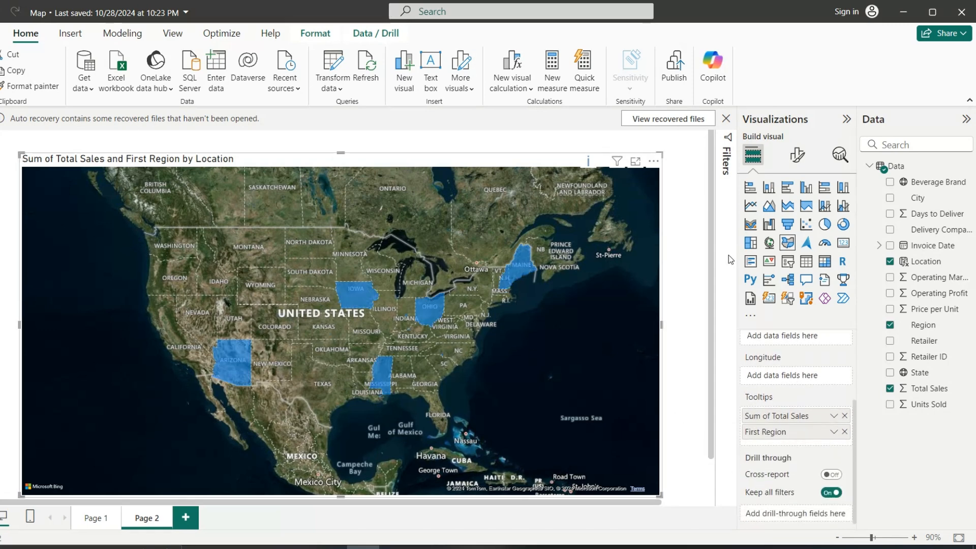
# - Convert the filled map to a bubble Map visual and move the Location field from the legend to the location
pyautogui.click(770, 244)
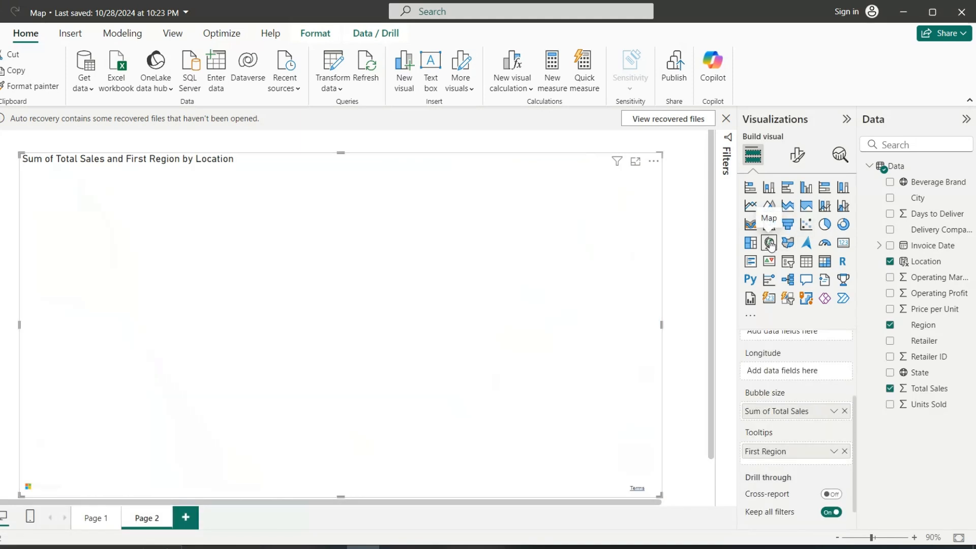
pyautogui.scroll(-1, 794, 432)
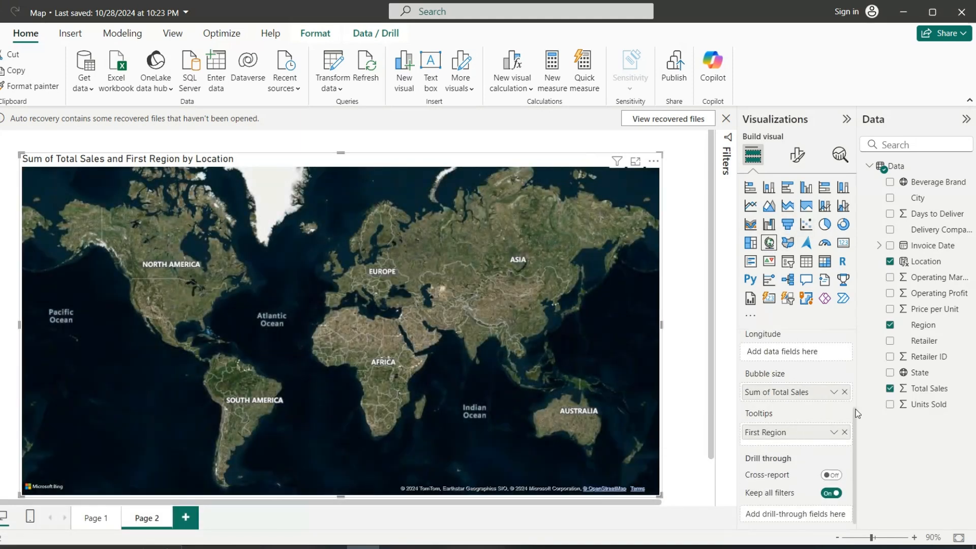
pyautogui.scroll(3, 794, 406)
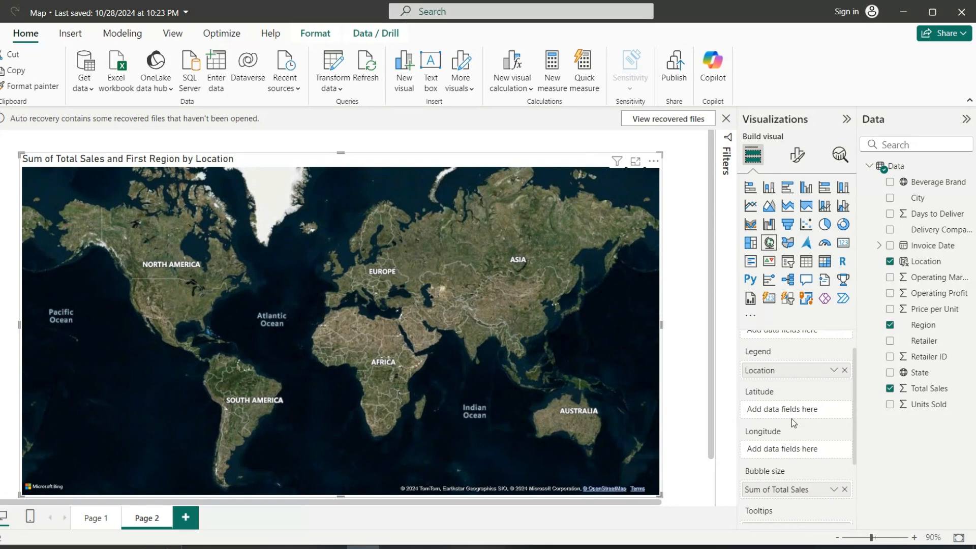
pyautogui.scroll(1, 792, 419)
pyautogui.moveTo(778, 403); pyautogui.dragTo(784, 361)
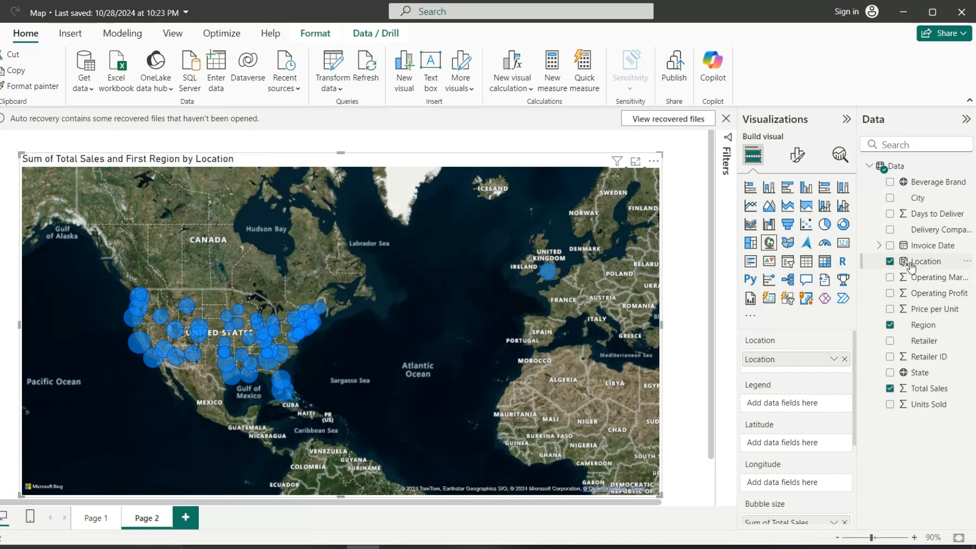
# - Examine the United States bubbles on the map and check the tooltips of the New York and Michigan locations
pyautogui.scroll(-5, 775, 444)
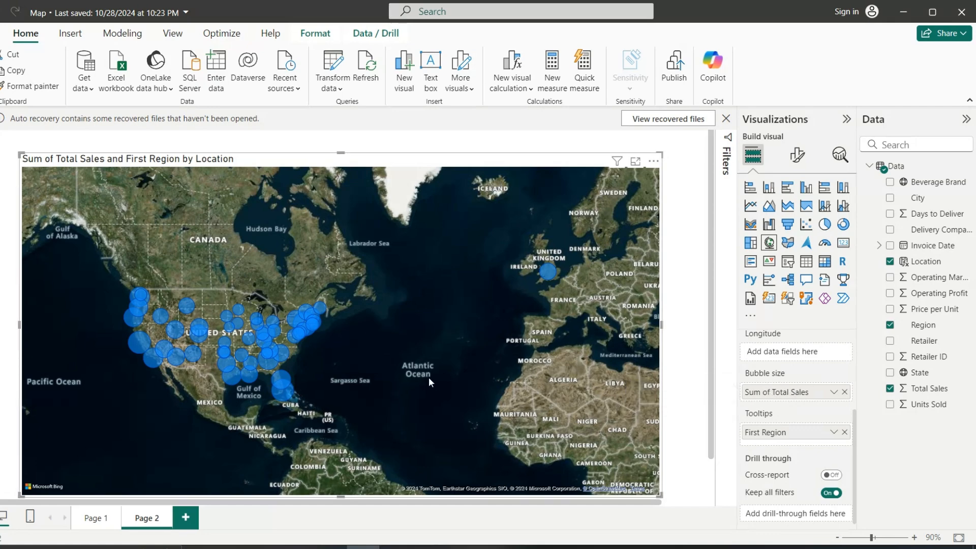
pyautogui.scroll(3, 244, 324)
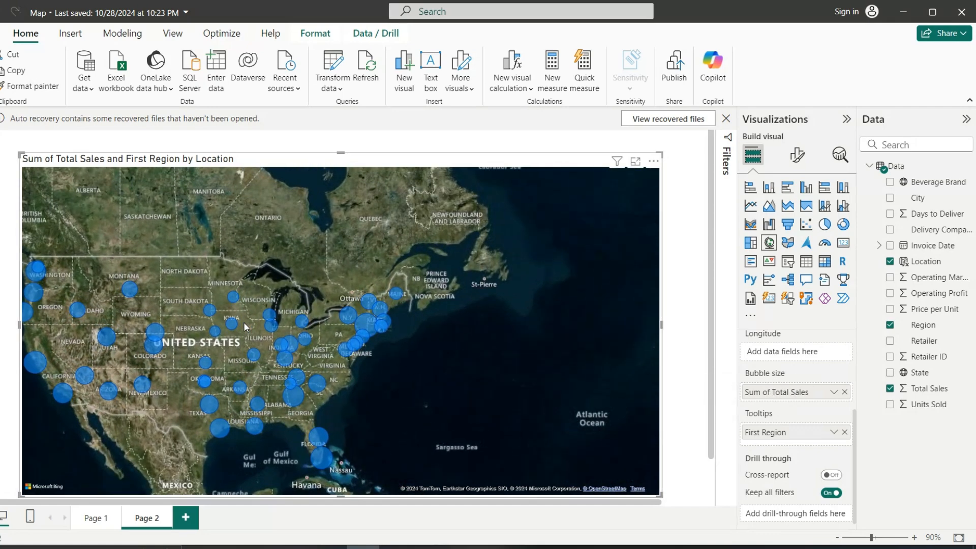
pyautogui.moveTo(202, 294); pyautogui.dragTo(256, 258)
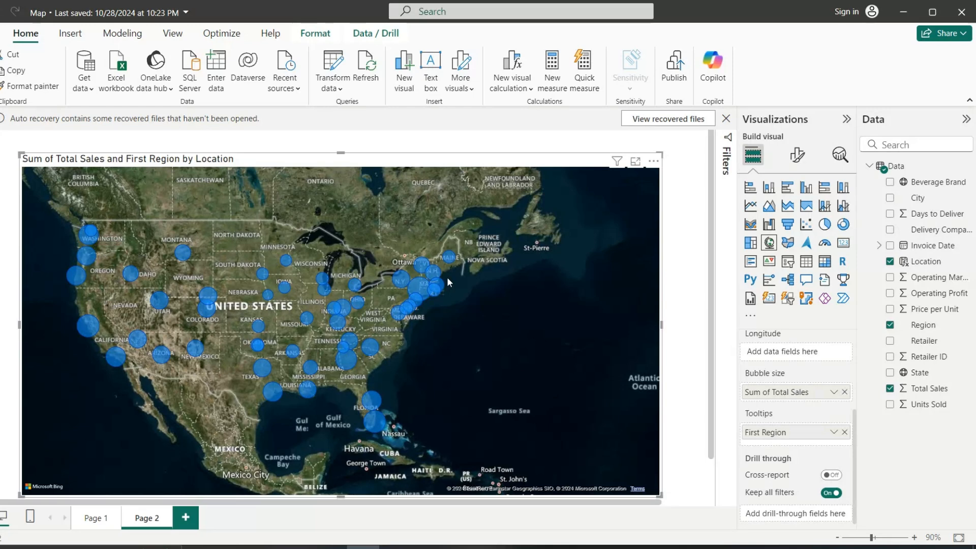
pyautogui.click(401, 280)
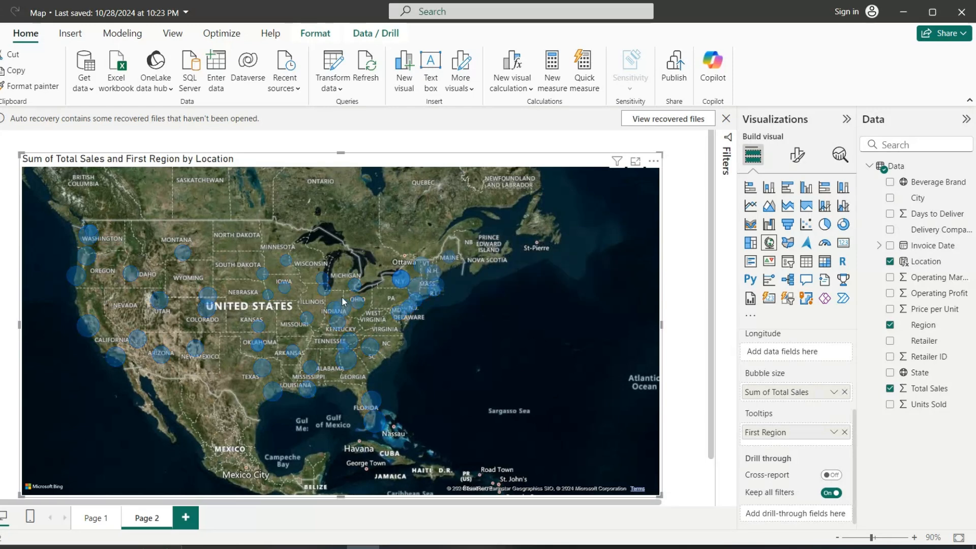
pyautogui.click(399, 281)
pyautogui.moveTo(398, 283)
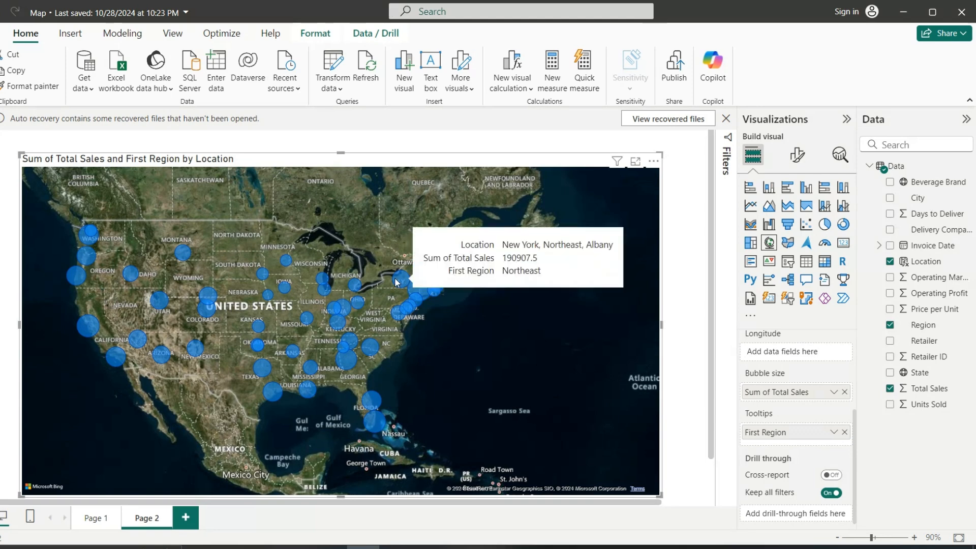
pyautogui.moveTo(353, 291)
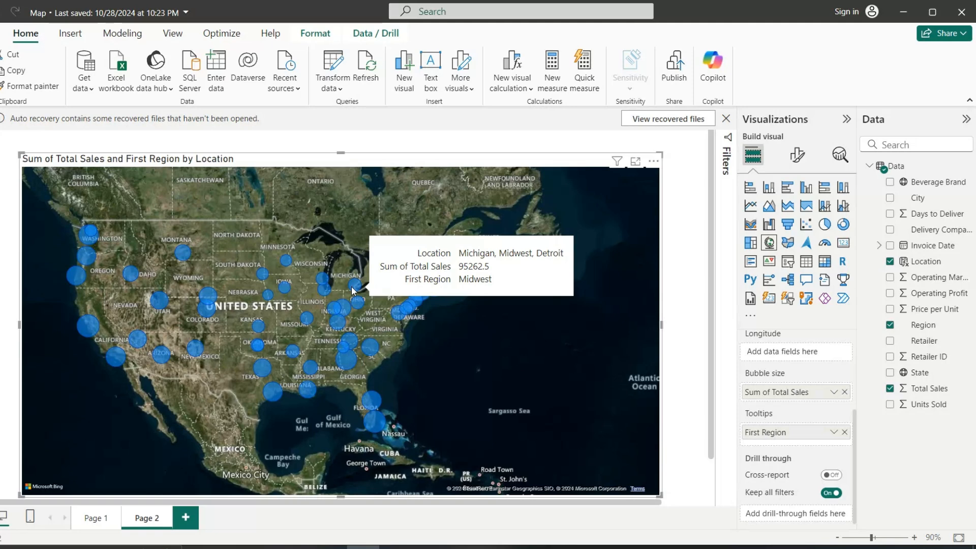